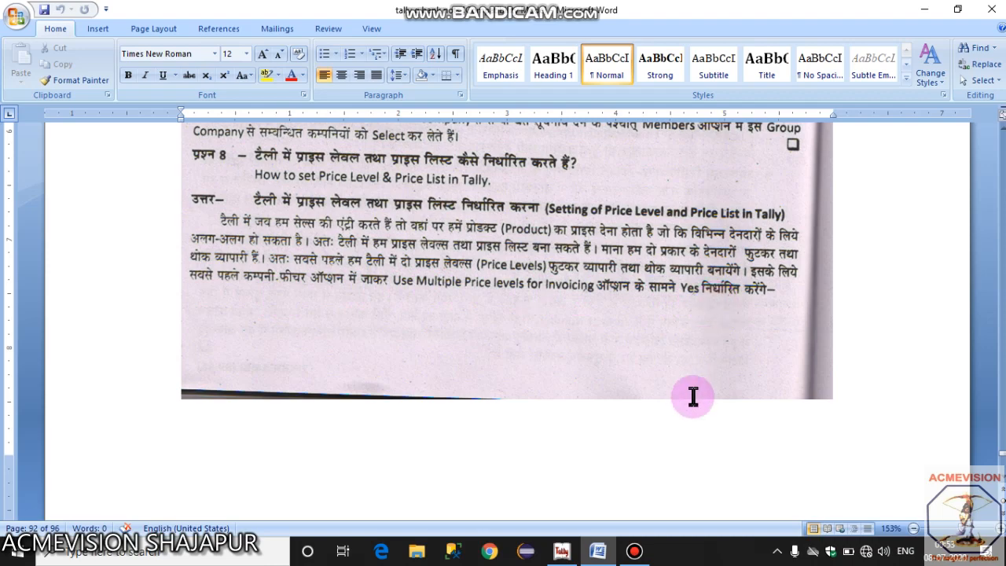
- Switch to Tally 9 and open the inventory features of the company
left_click(559, 552)
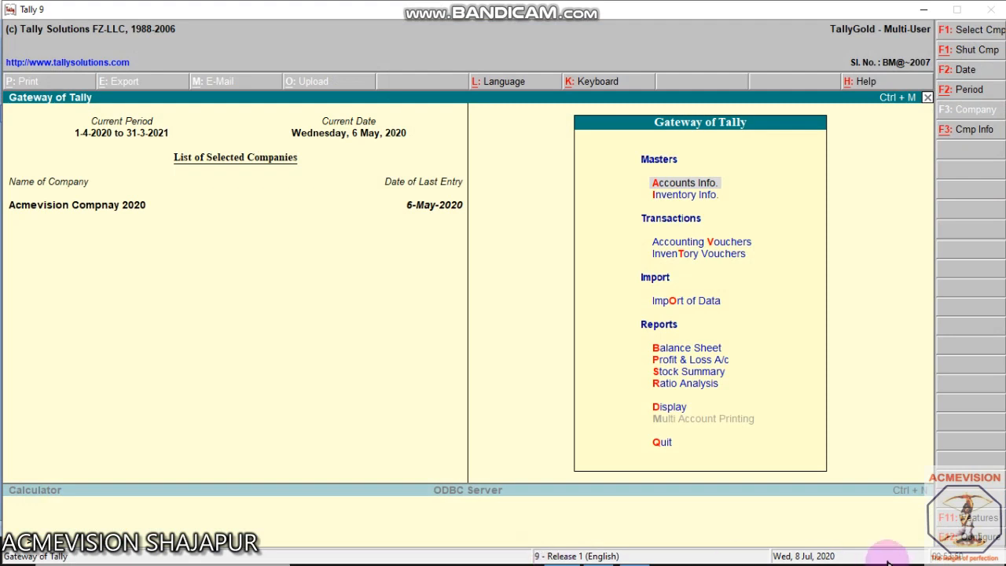
left_click(988, 518)
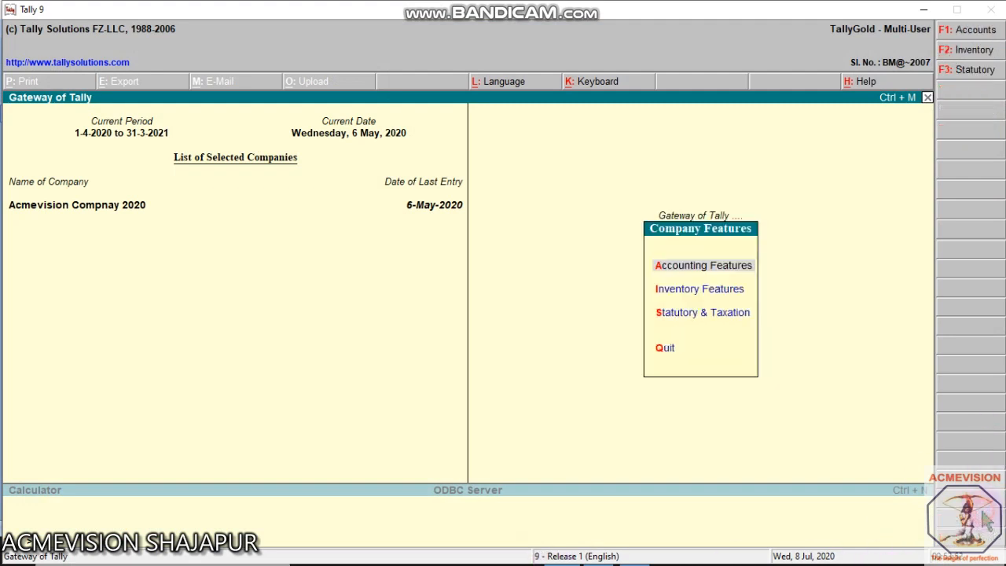
key("Down")
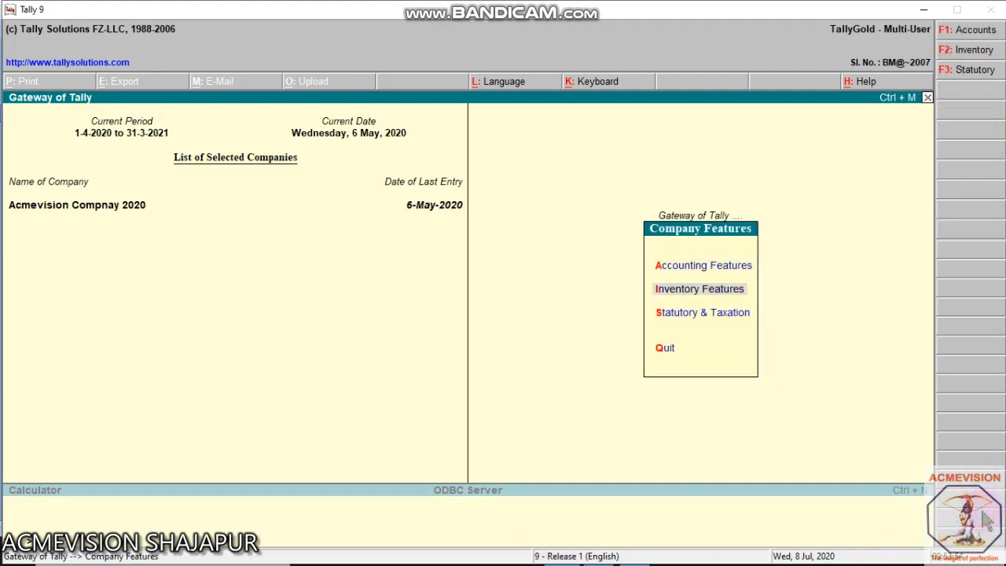
key("Return")
- Set Use Multiple Price Levels to Yes in the inventory features, keeping the preceding options as they are
key("Return")
key("Return")
key("Return")
key("Return")
key("Return")
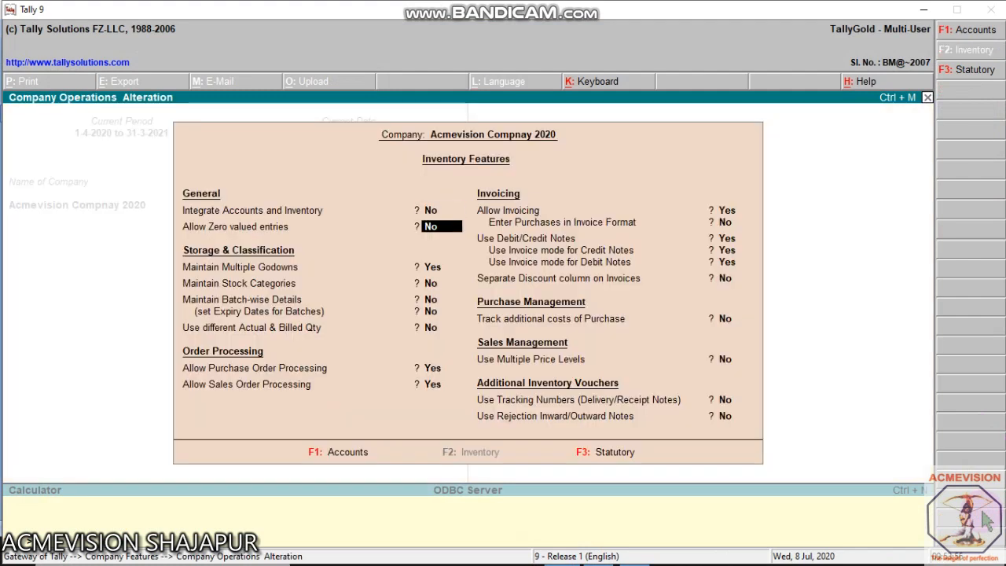
key("Return")
key("Return")
key("Return")
key("Return")
key("Return")
key("Return")
key("Return")
key("Return")
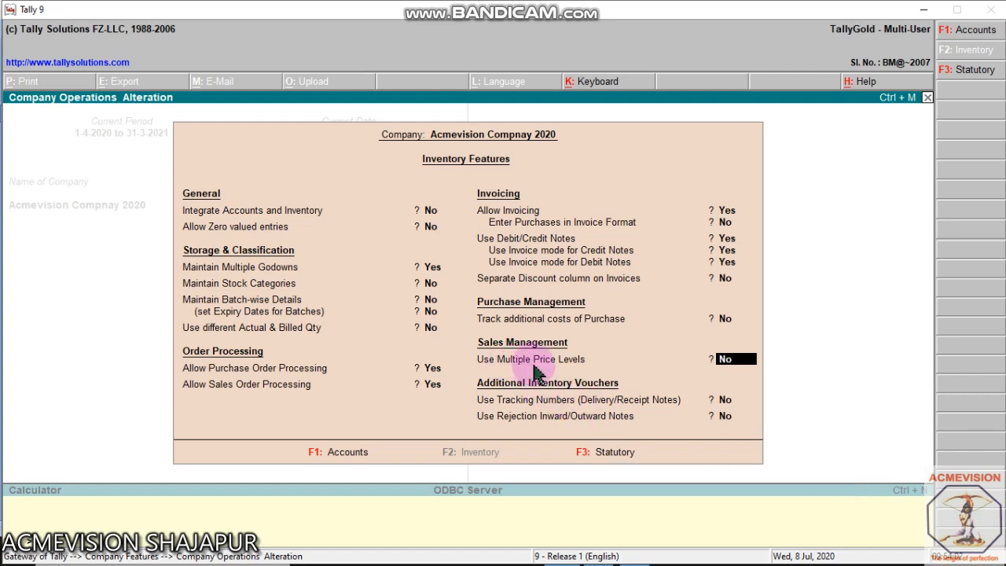
type("y")
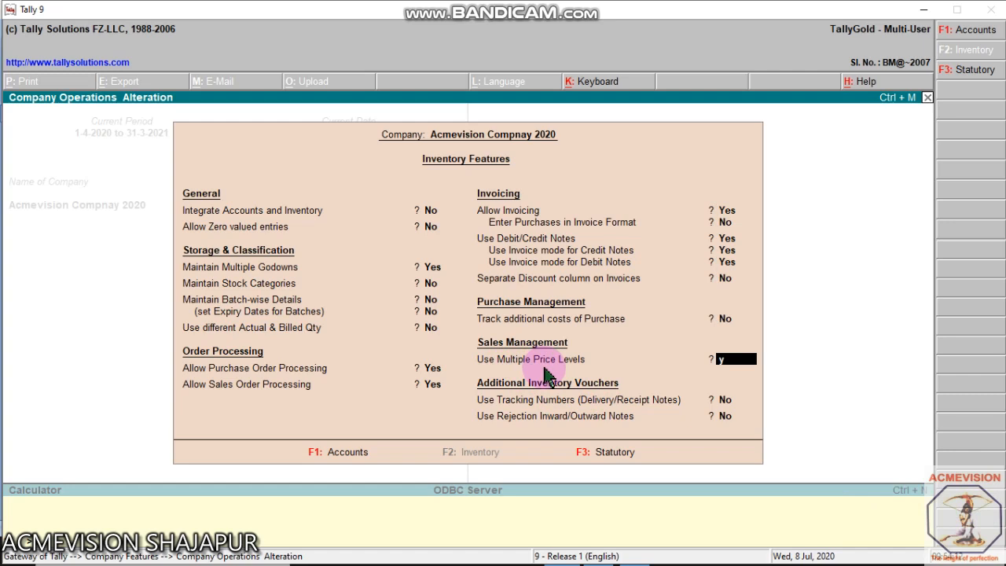
key("Return")
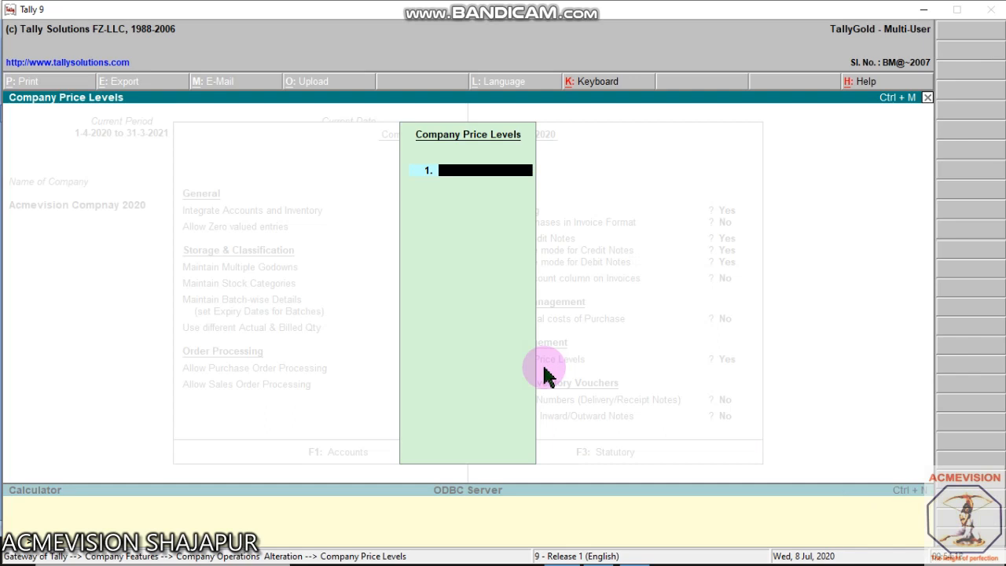
- Add the company price levels Futkar Vyapari and Thok Vyapari, and finish the inventory features setup
type("Futkar Vyapari")
key("Return")
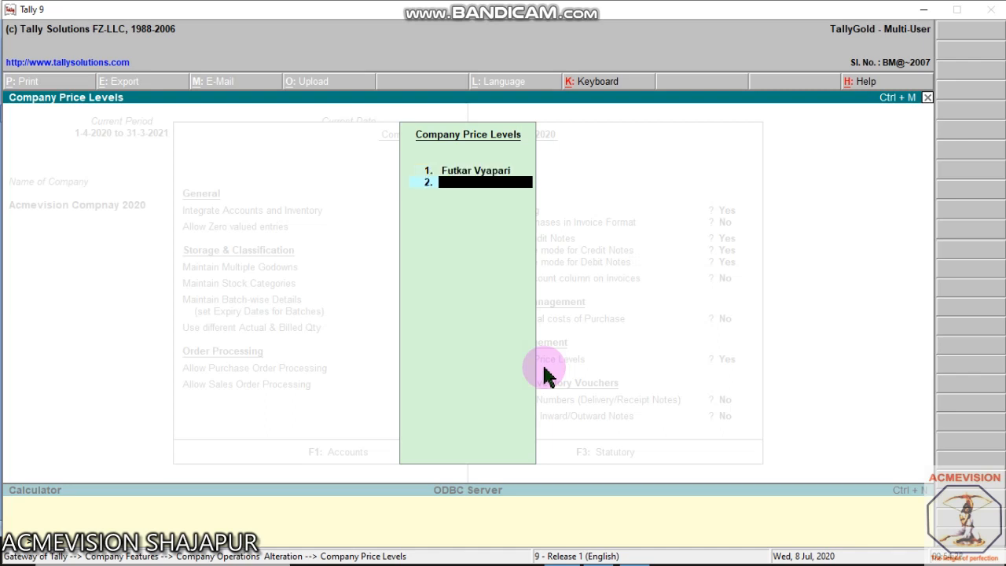
type("Thok Vy")
type("apari")
key("Return")
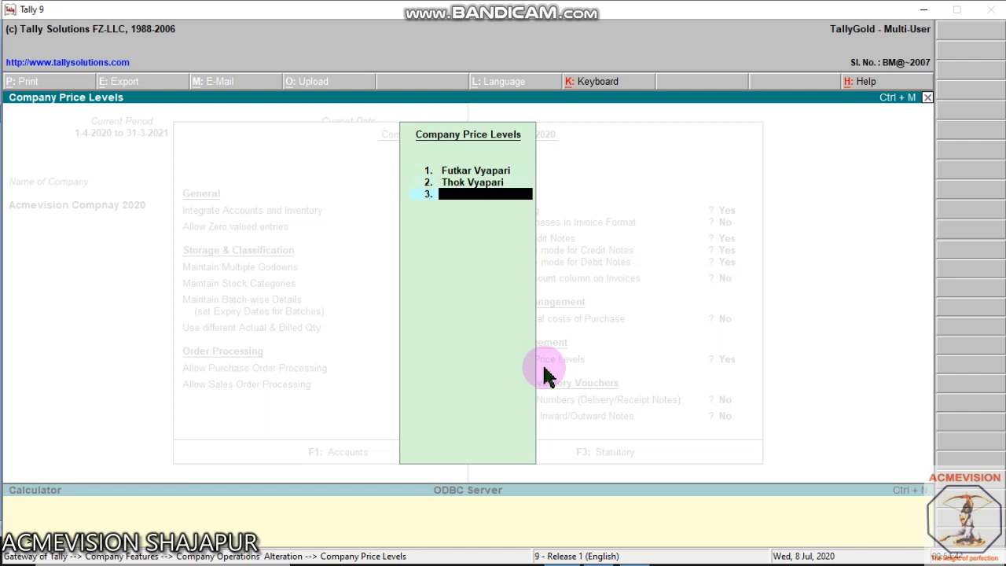
key("Return")
key("Return")
key("Return")
key("Return")
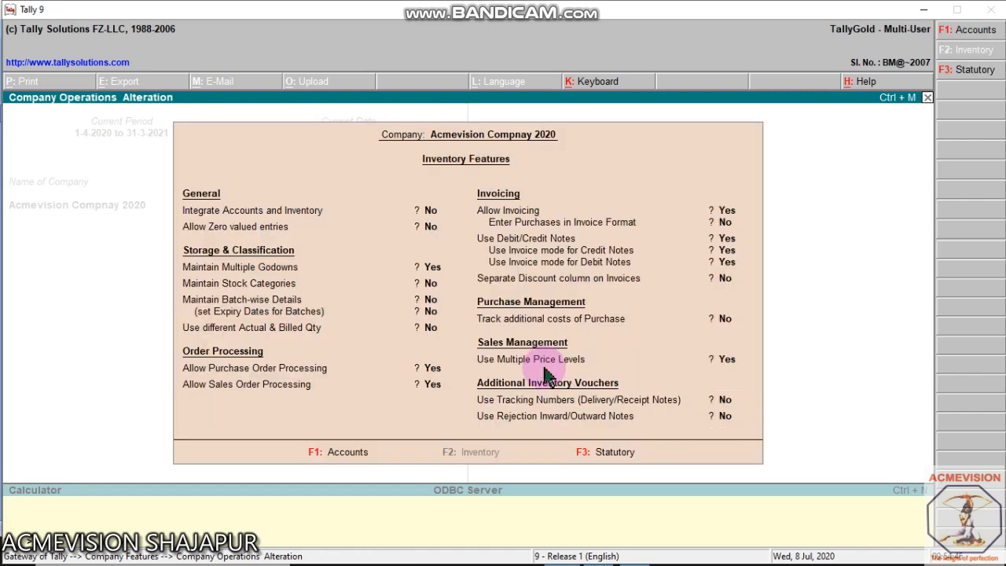
key("Escape")
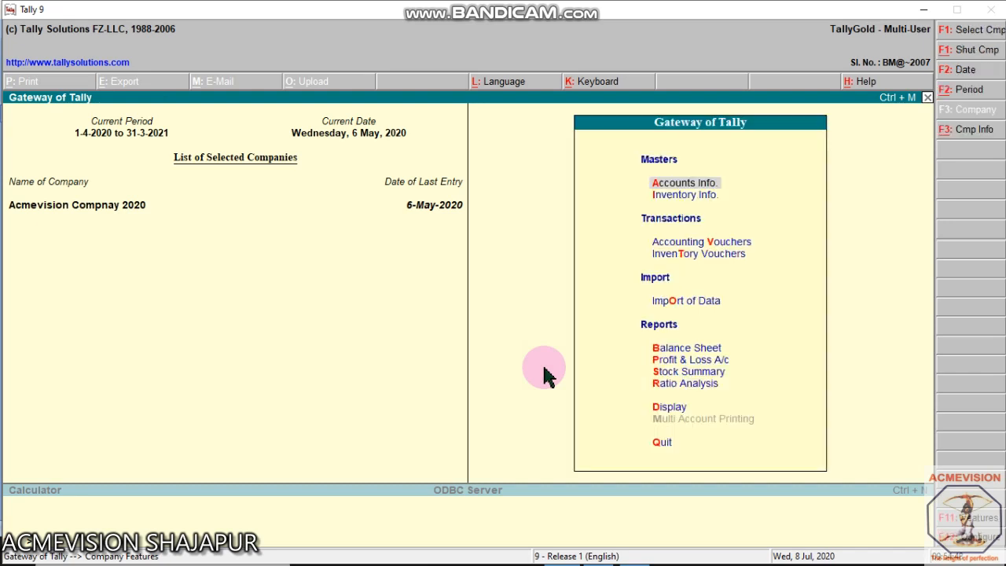
- Open the price list for the Mobile stock group with price level Futkar Vyapari, applicable from 6-May-2020
key("Down")
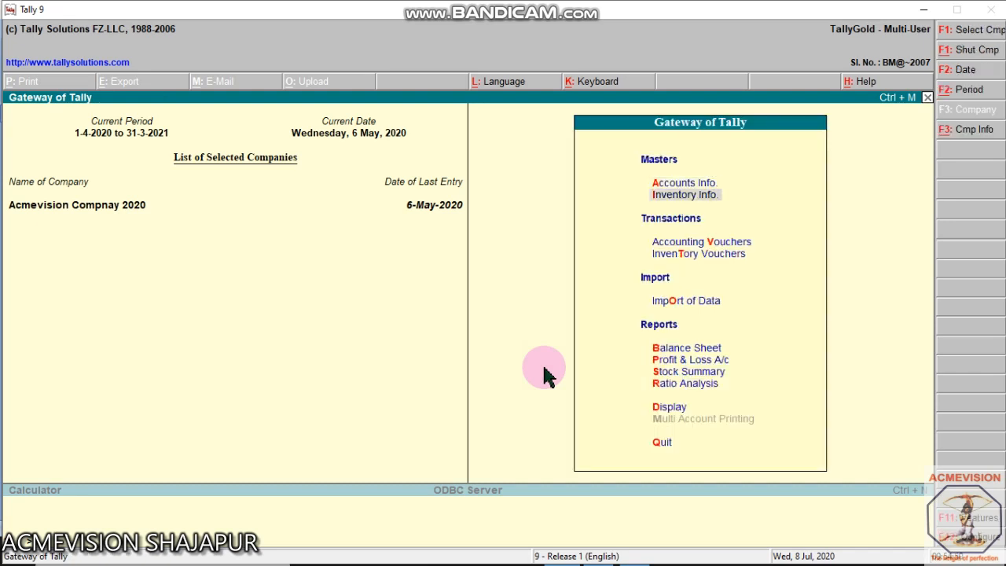
key("Return")
key("Down")
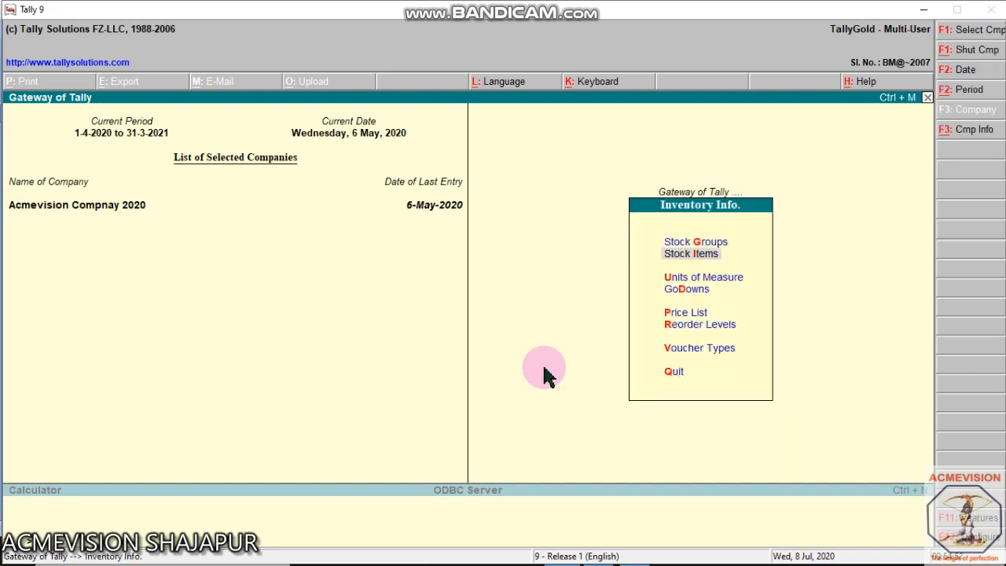
key("Down")
key("Down")
key("Down")
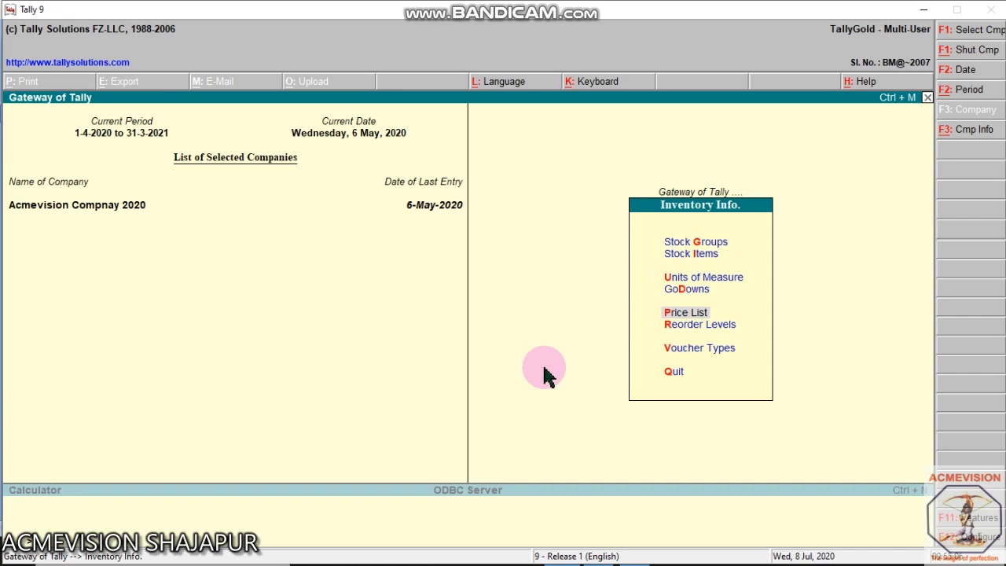
key("Return")
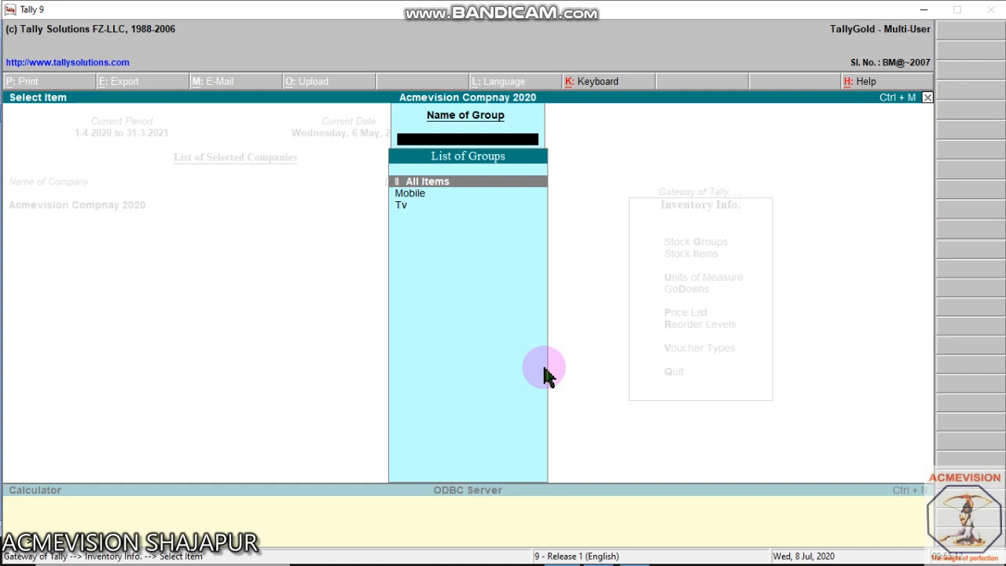
key("Down")
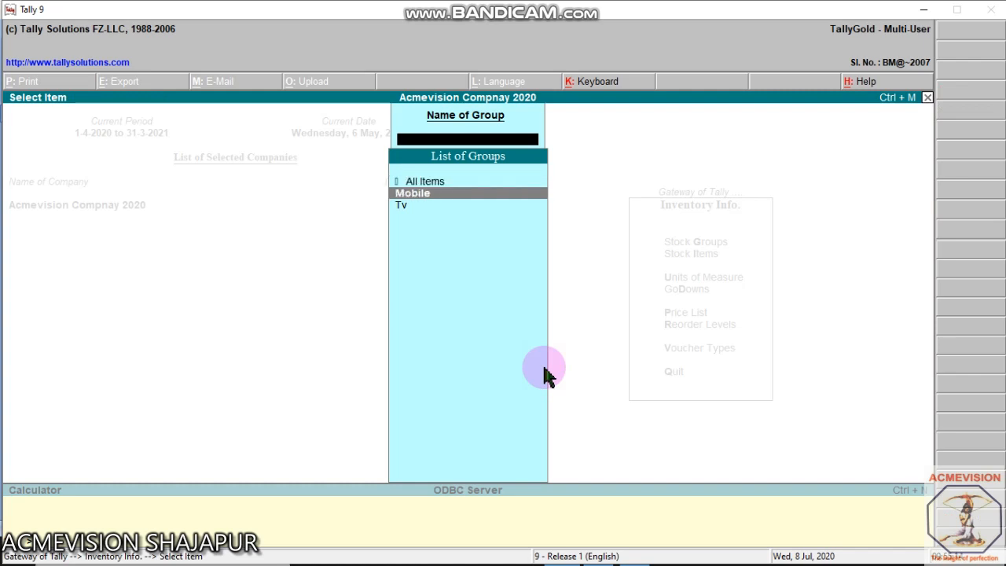
key("Return")
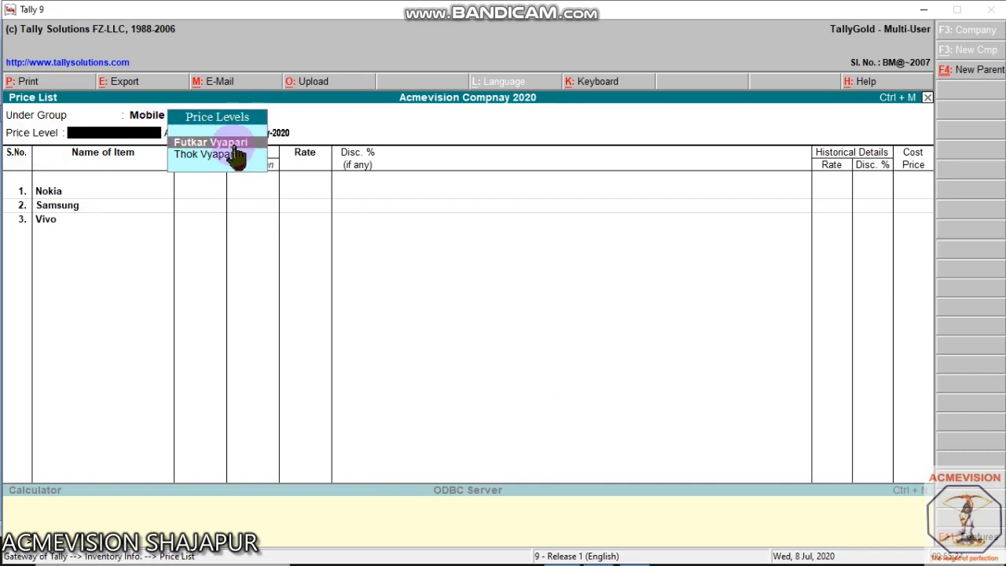
key("Return")
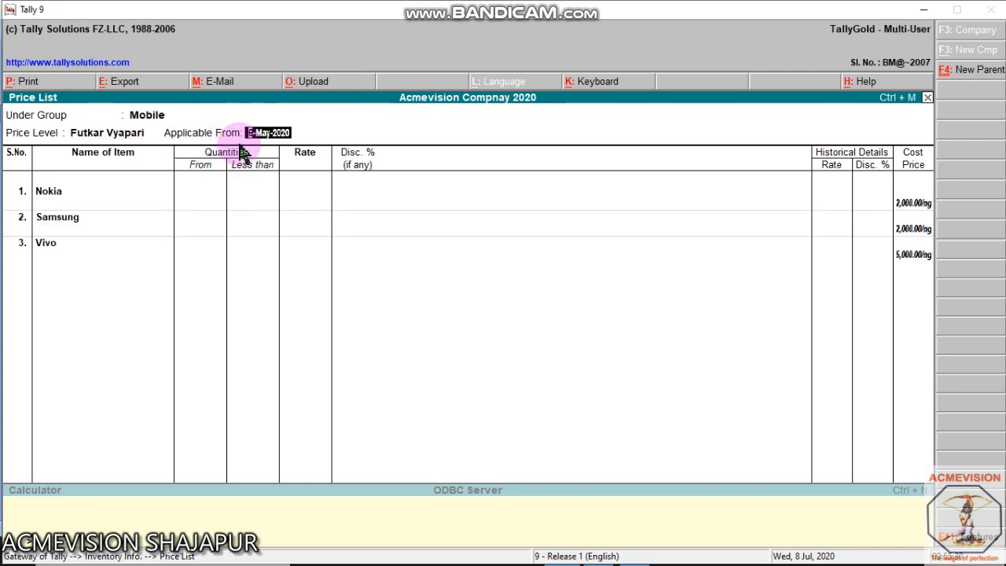
key("Return")
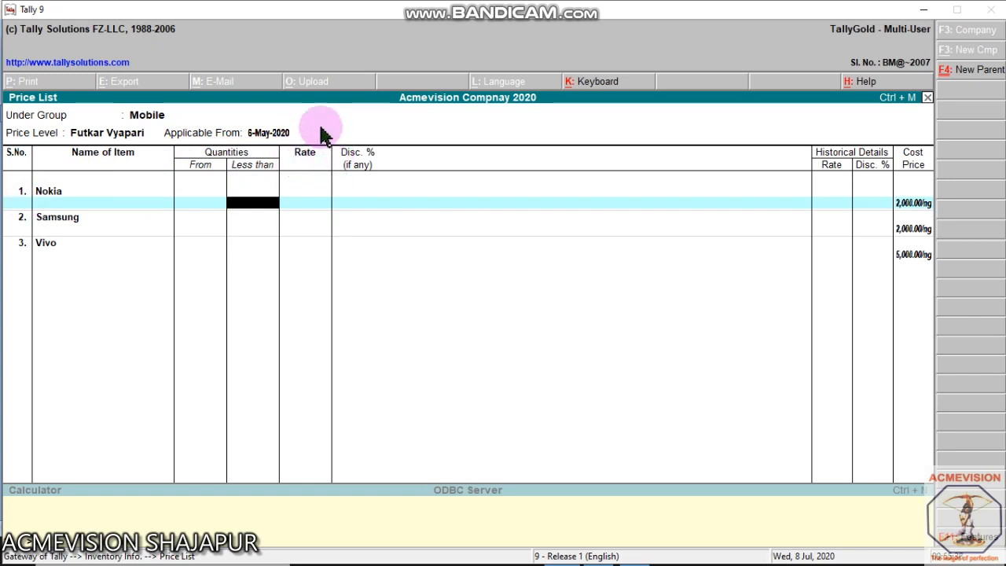
- Set the Futkar Vyapari rates to 500 for Nokia, 300 for Samsung and 400 for Vivo, and save the Mobile price list
key("Return")
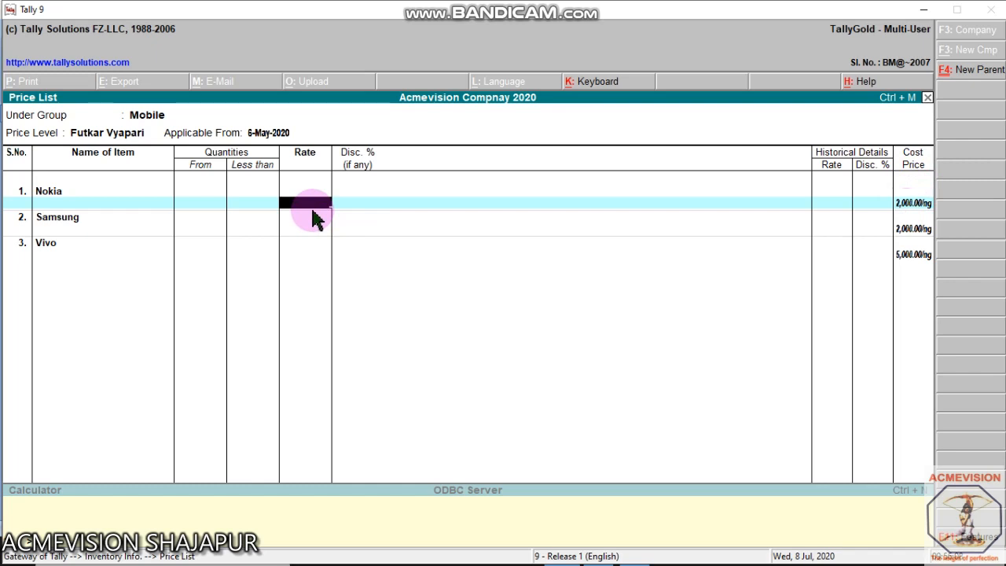
type("500")
key("Return")
key("Return")
key("Return")
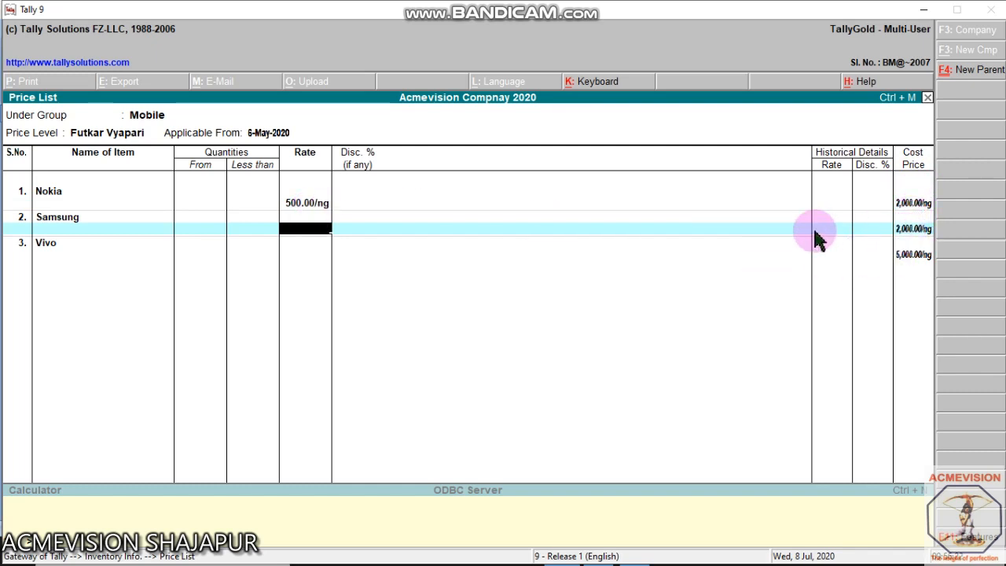
type("300")
key("Return")
key("Return")
key("Return")
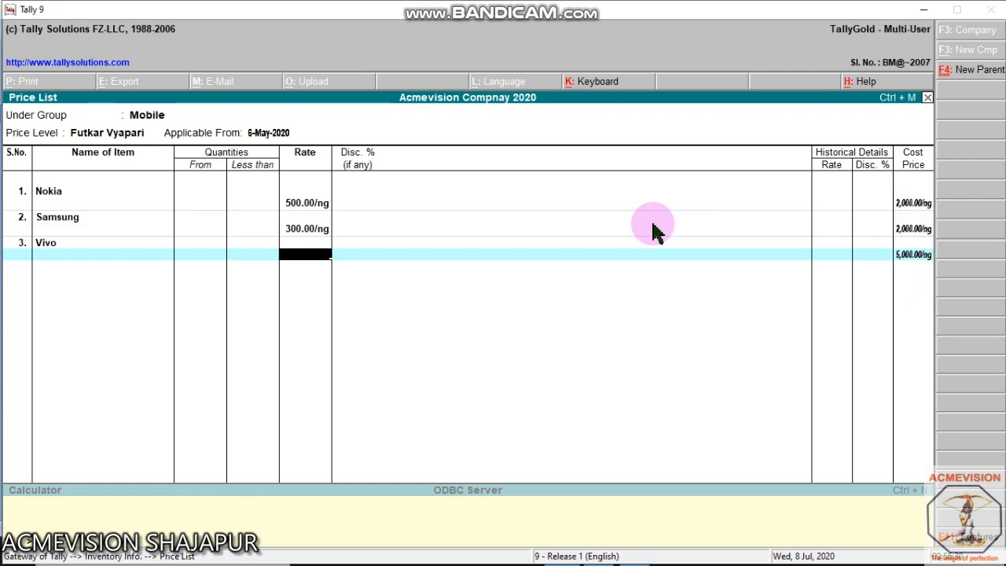
type("400")
key("Return")
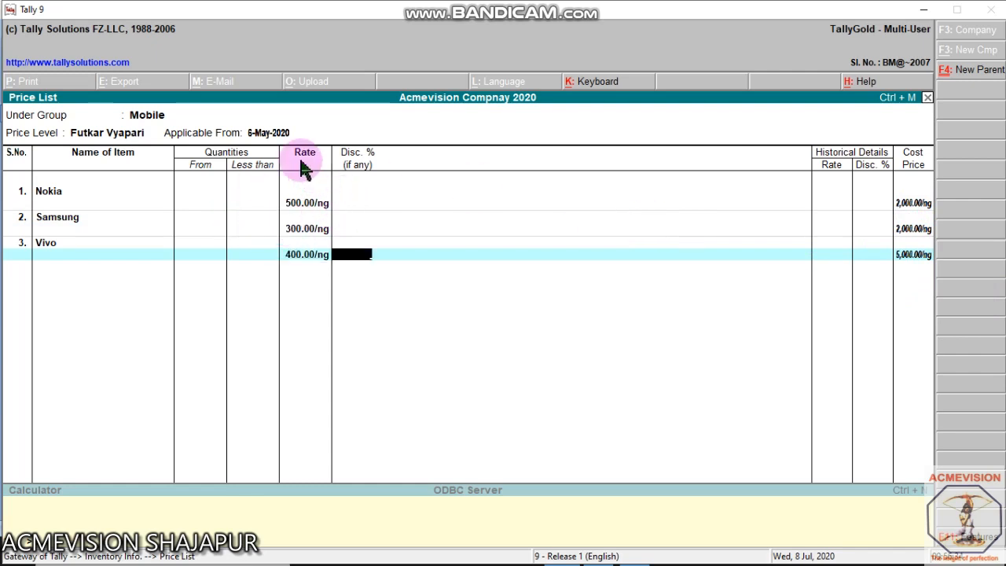
key("Return")
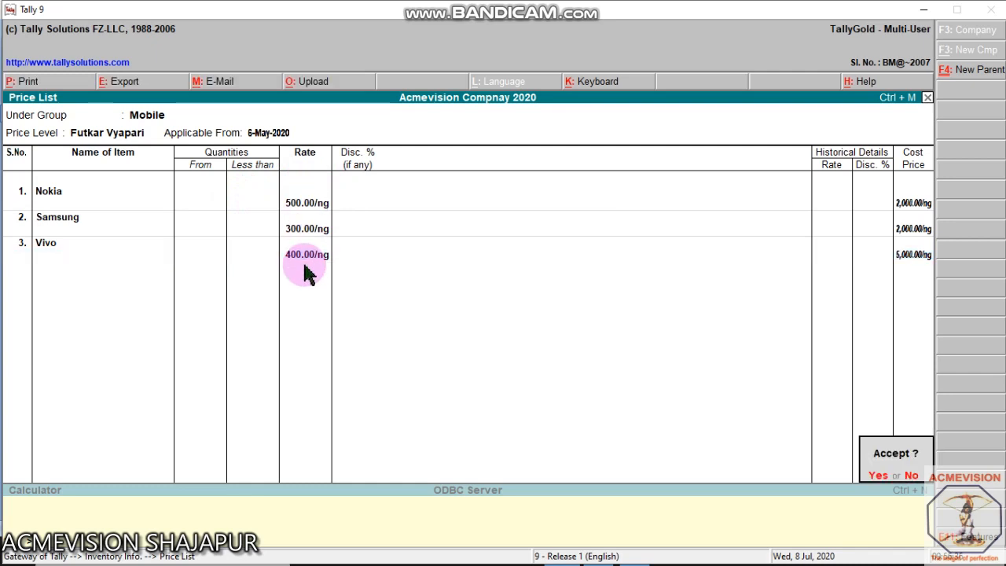
key("Return")
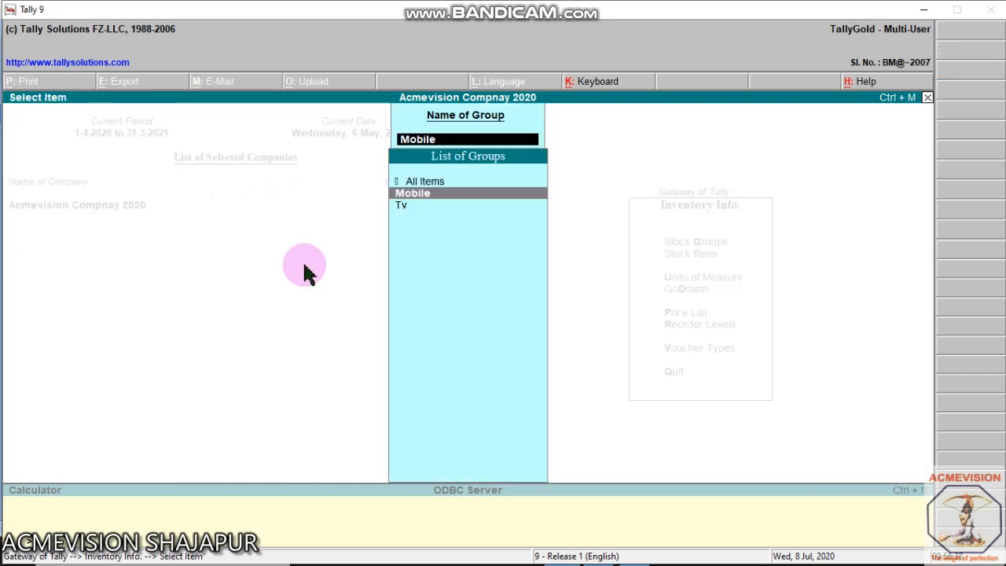
- Open the price list for the Tv stock group with price level Futkar Vyapari, applicable from 6-May-2020
key("Down")
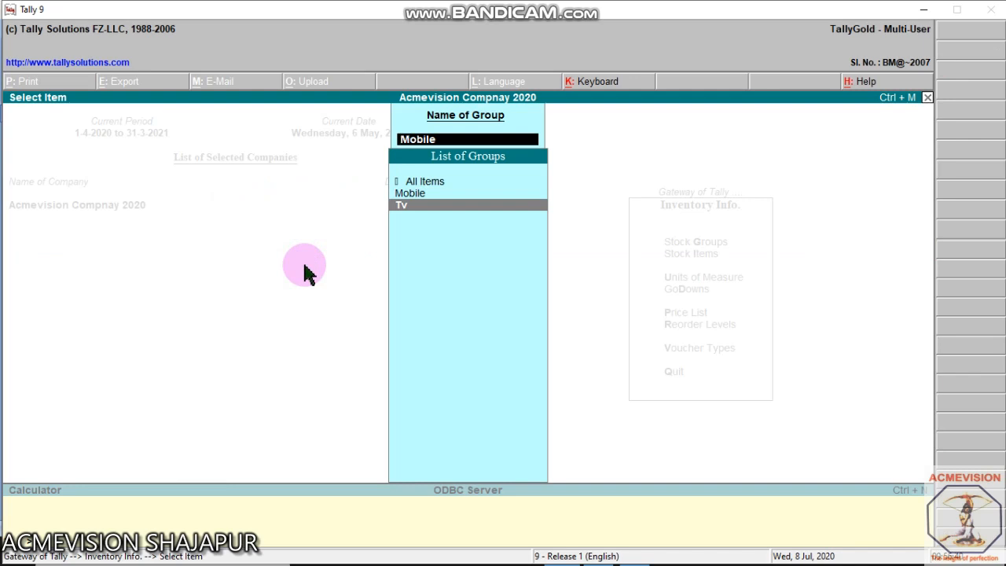
key("Return")
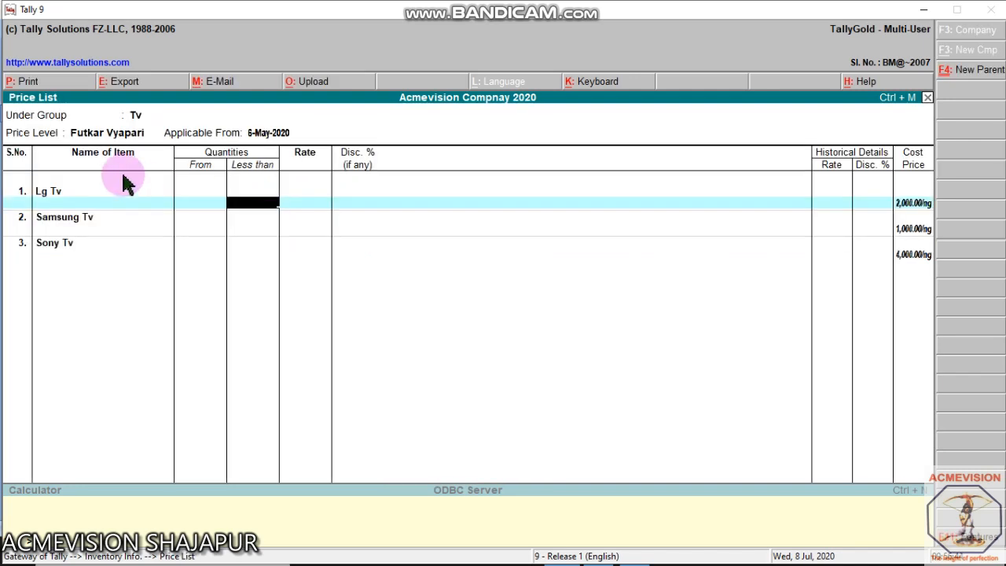
key("BackSpace")
key("BackSpace")
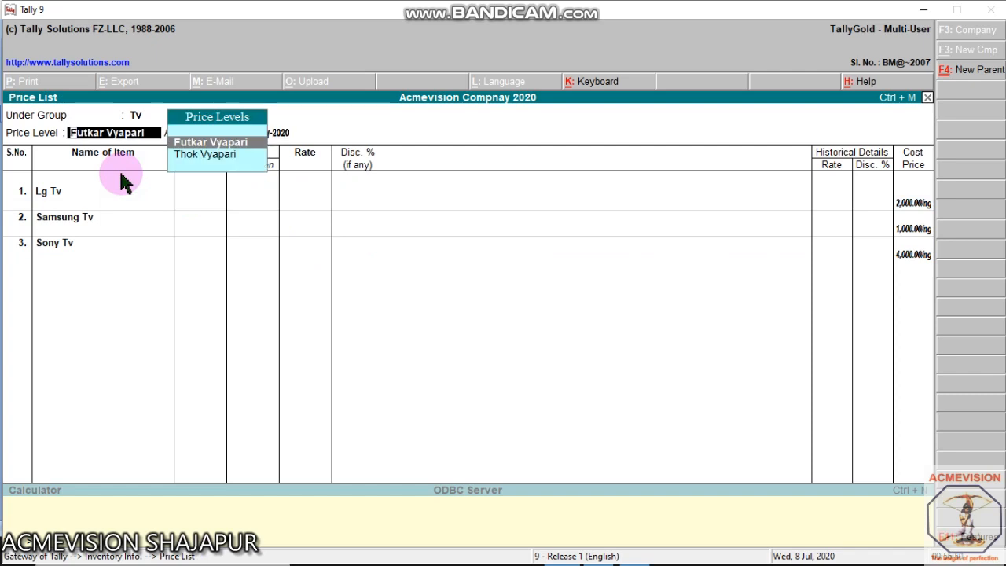
key("Return")
key("Return")
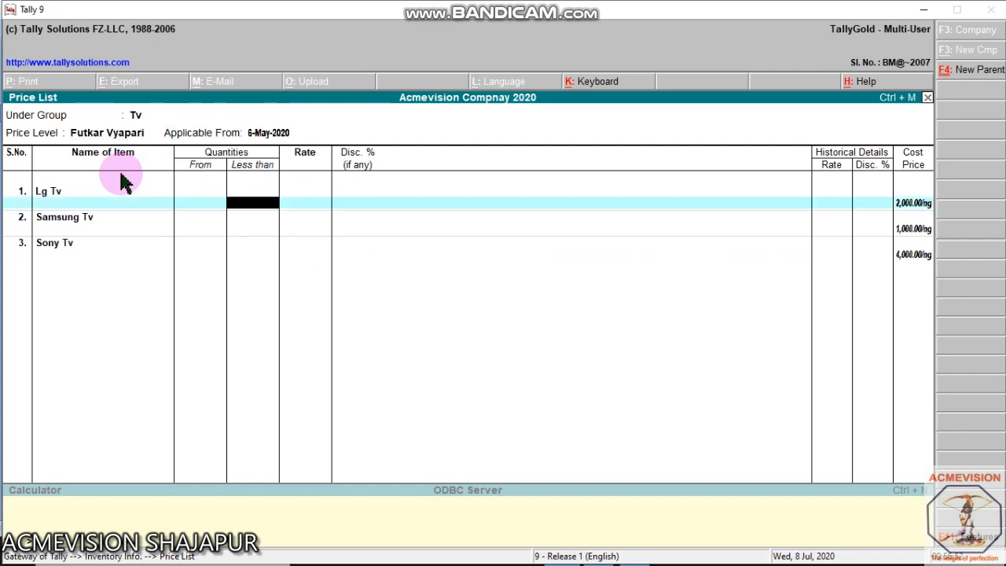
- Set the Futkar Vyapari rates to 600 for Lg Tv, 300 for Samsung Tv and 400 for Sony Tv, and save the Tv price list
key("Return")
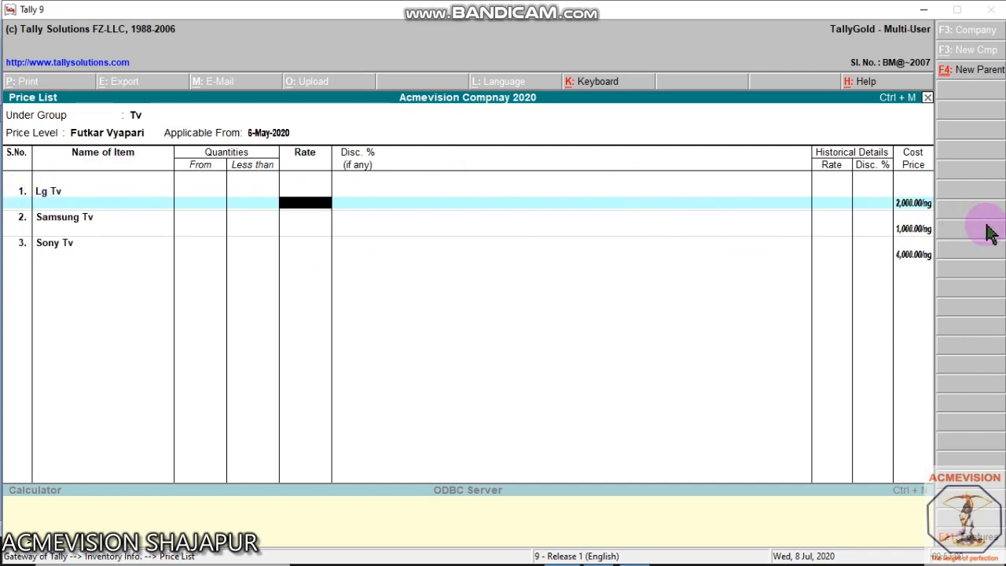
type("600")
key("Return")
key("Return")
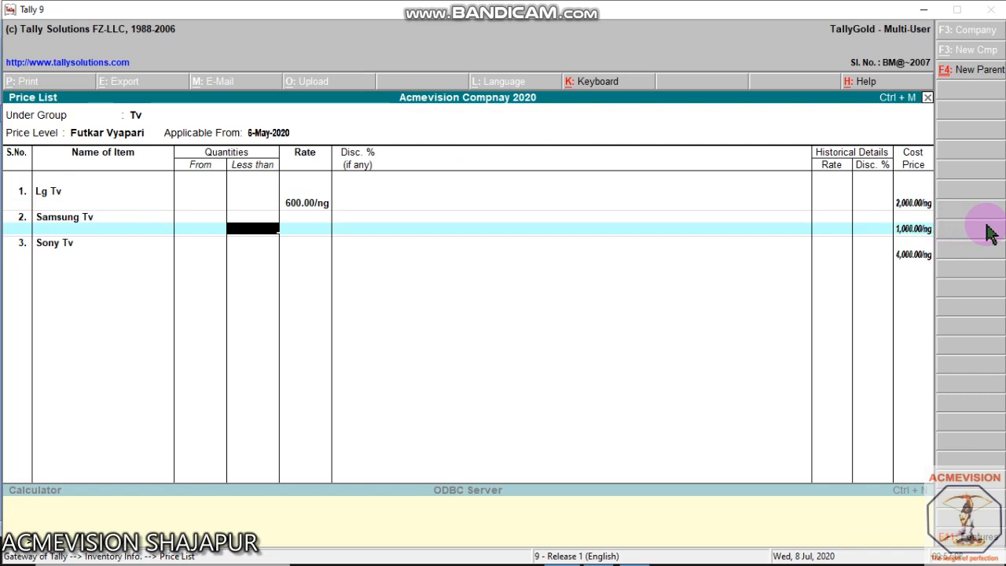
key("Return")
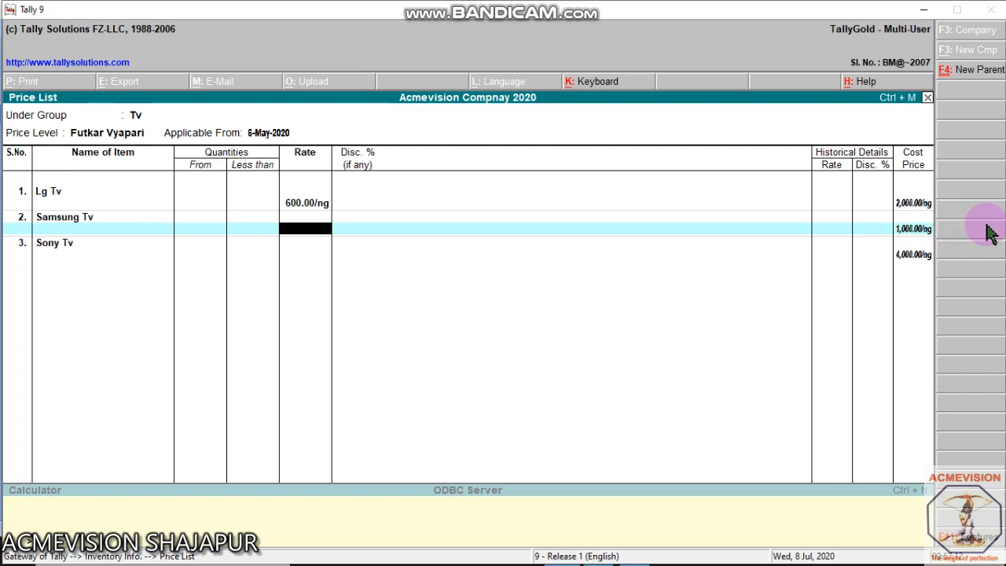
type("300")
key("Return")
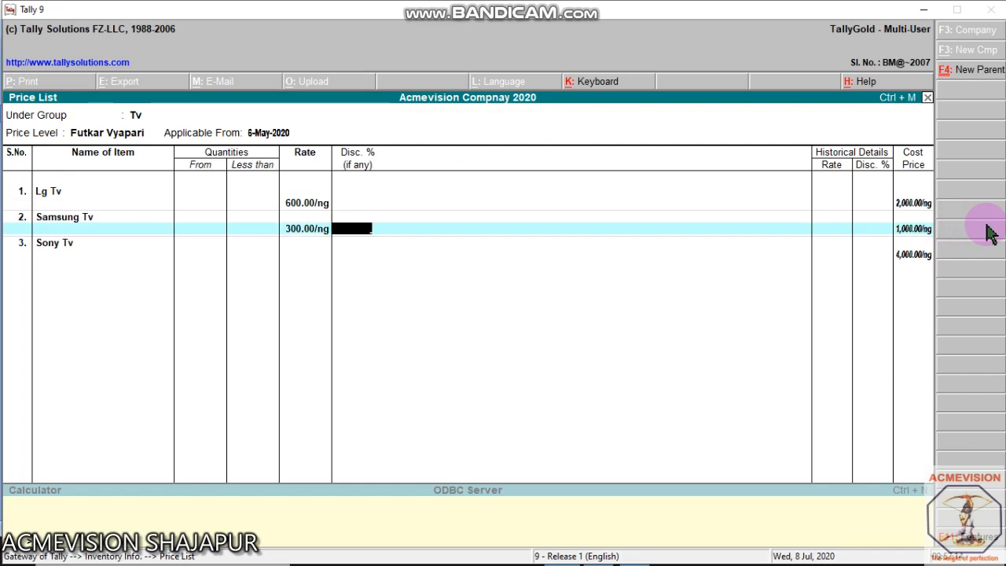
key("Return")
key("Return")
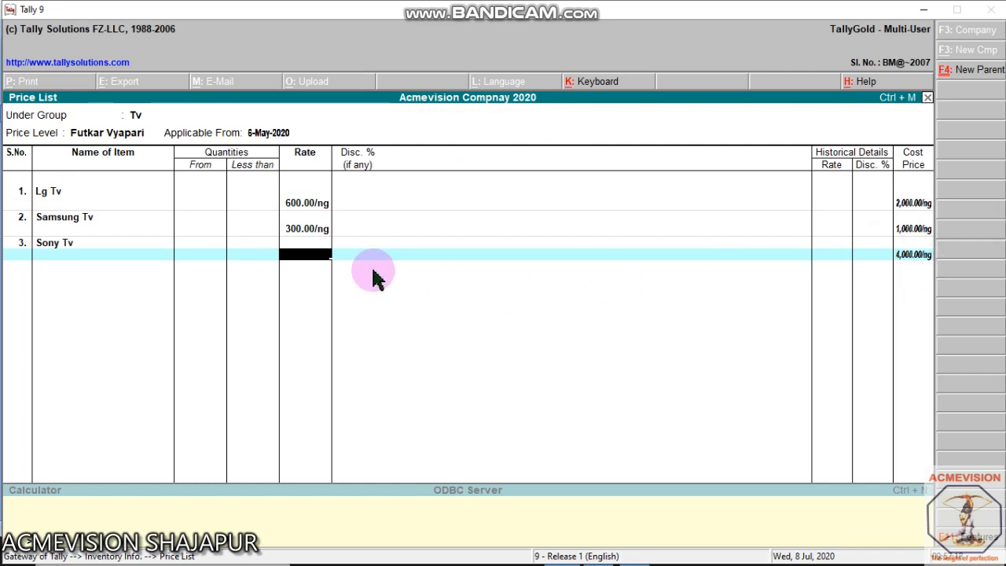
type("400")
key("Return")
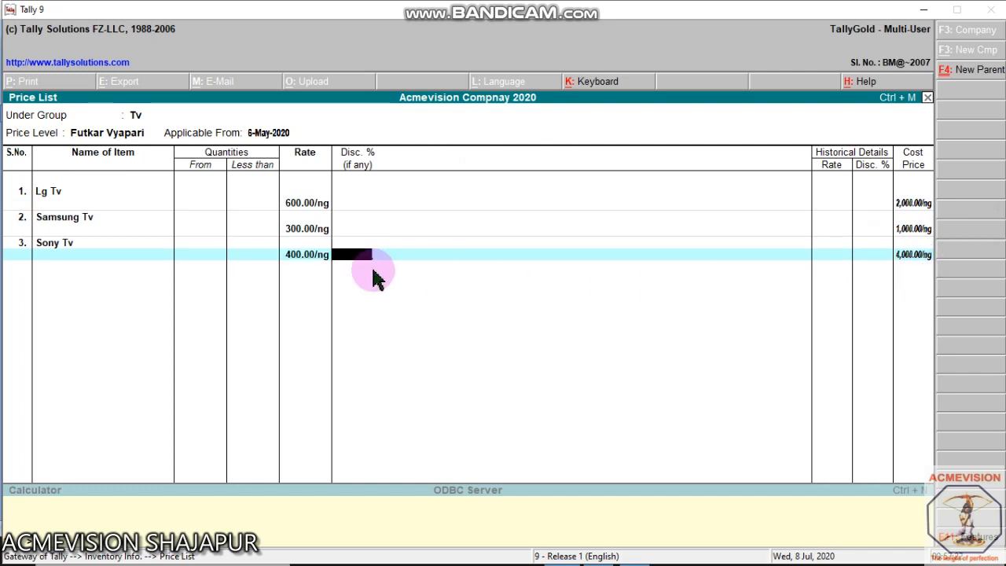
key("Return")
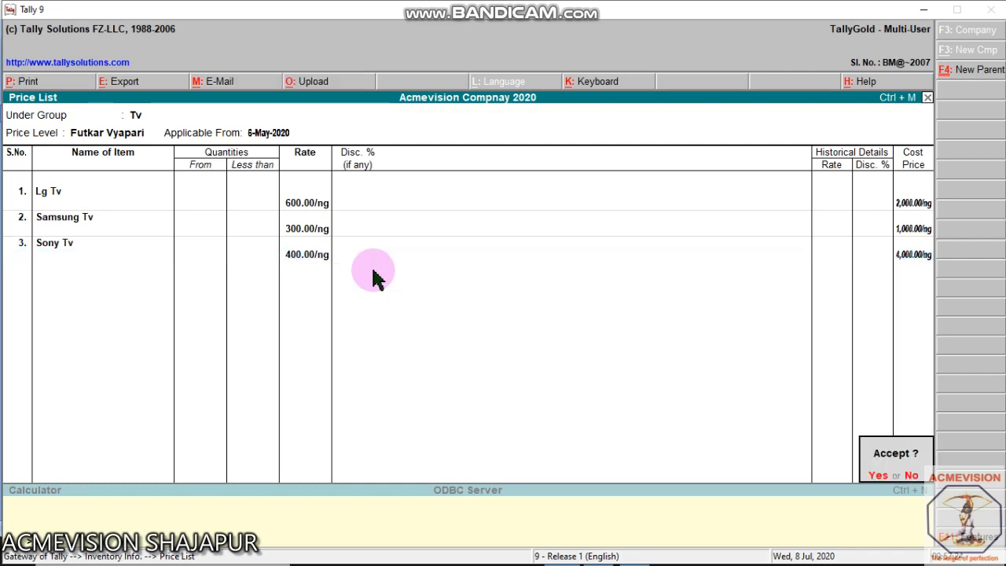
key("Return")
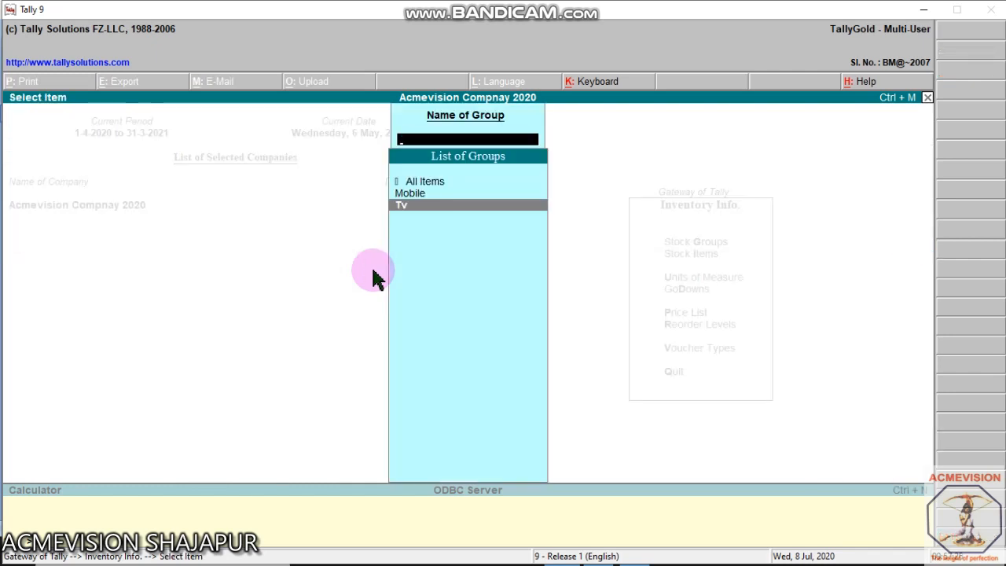
key("Escape")
key("Escape")
- Start a purchase voucher in item invoice mode and enter the reference bill no 124
key("Down")
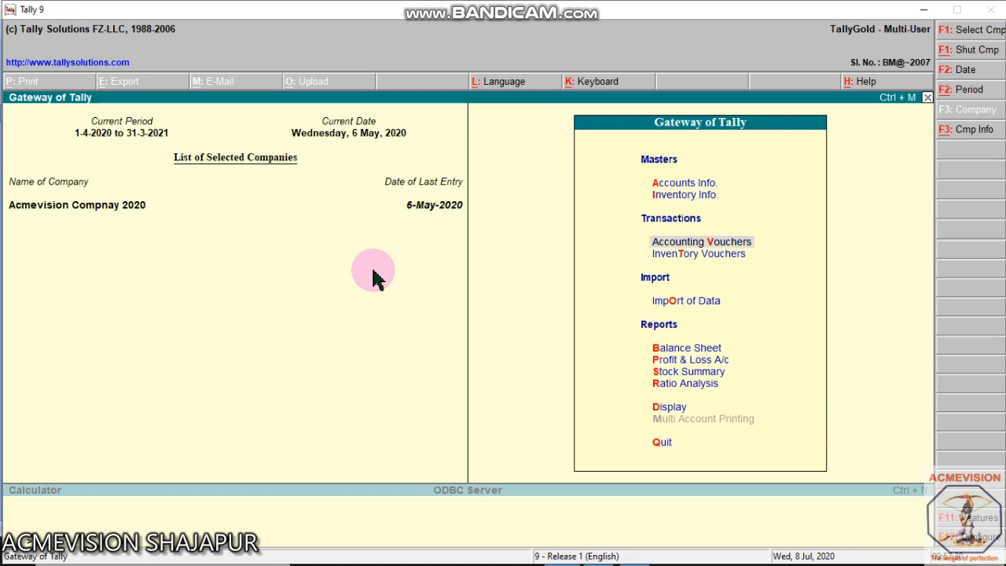
key("Return")
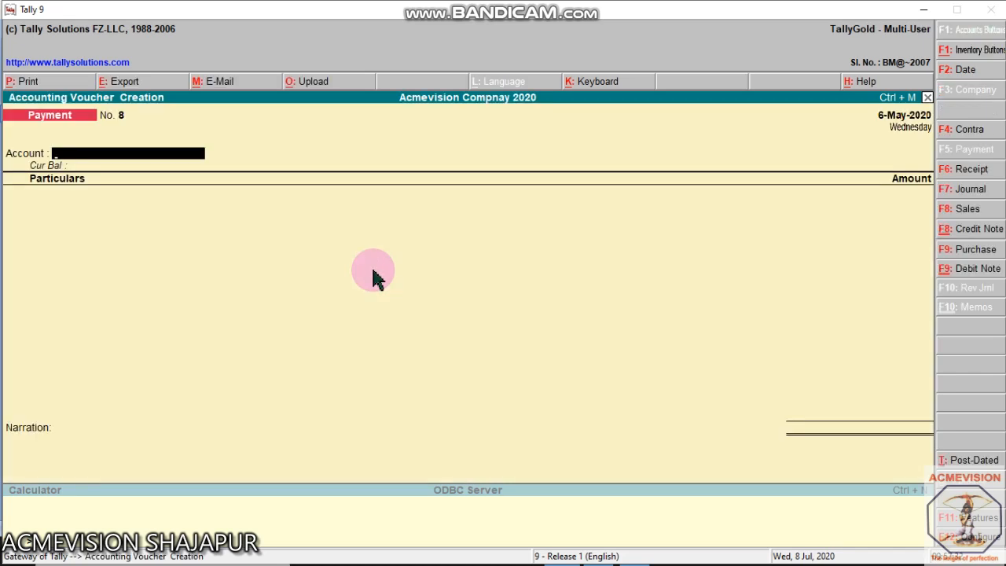
left_click(971, 249)
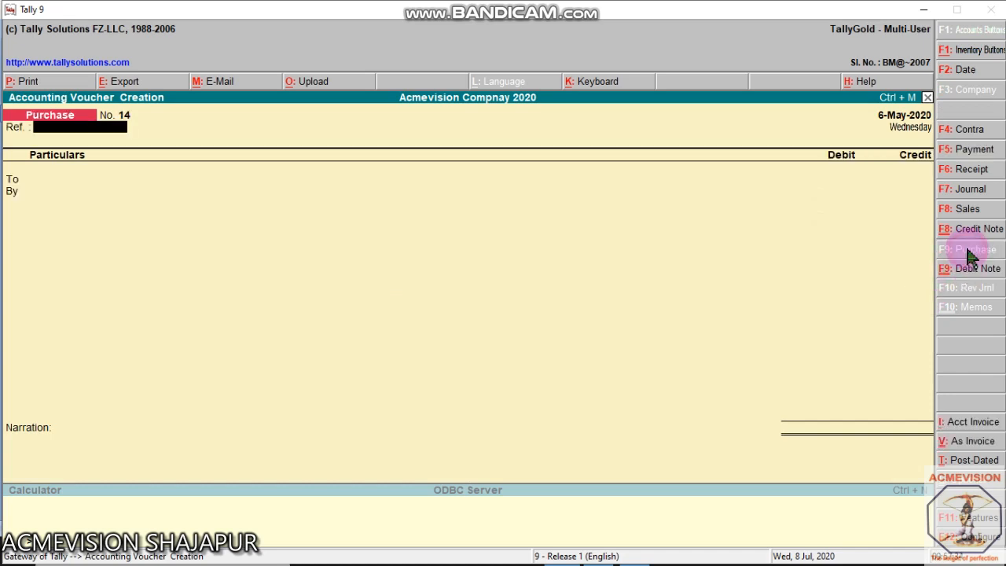
left_click(980, 437)
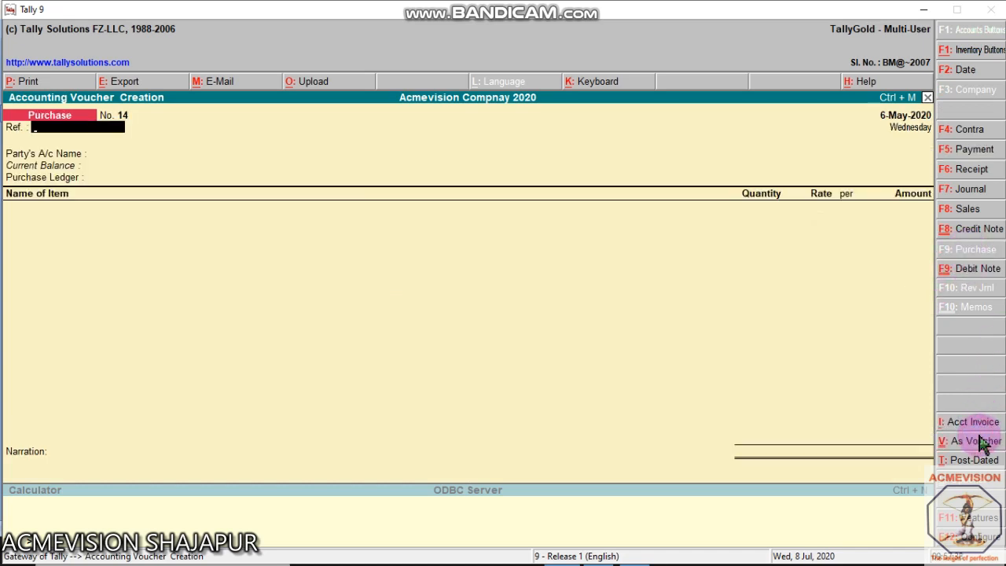
type("bill no 124")
key("Return")
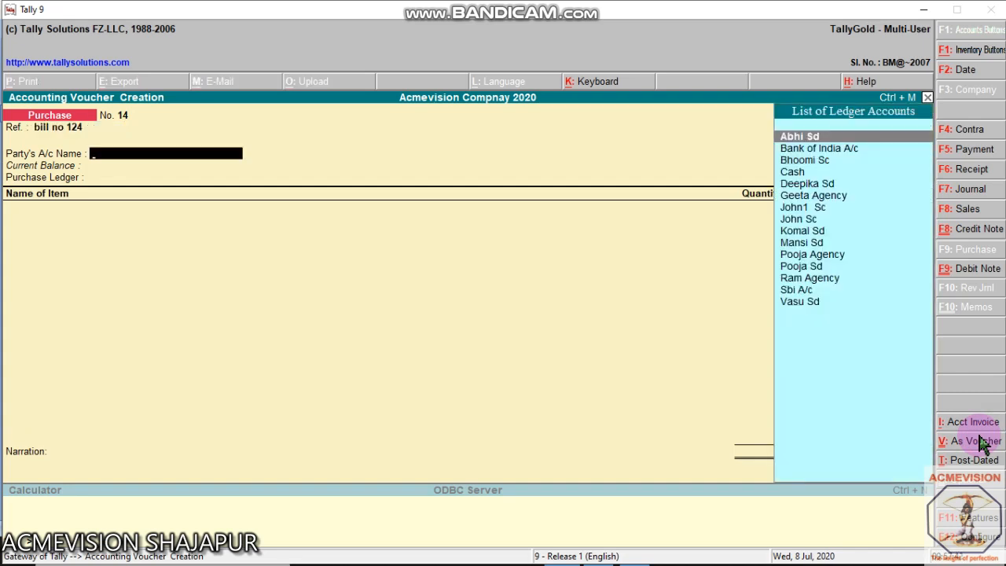
key("Down")
key("Down")
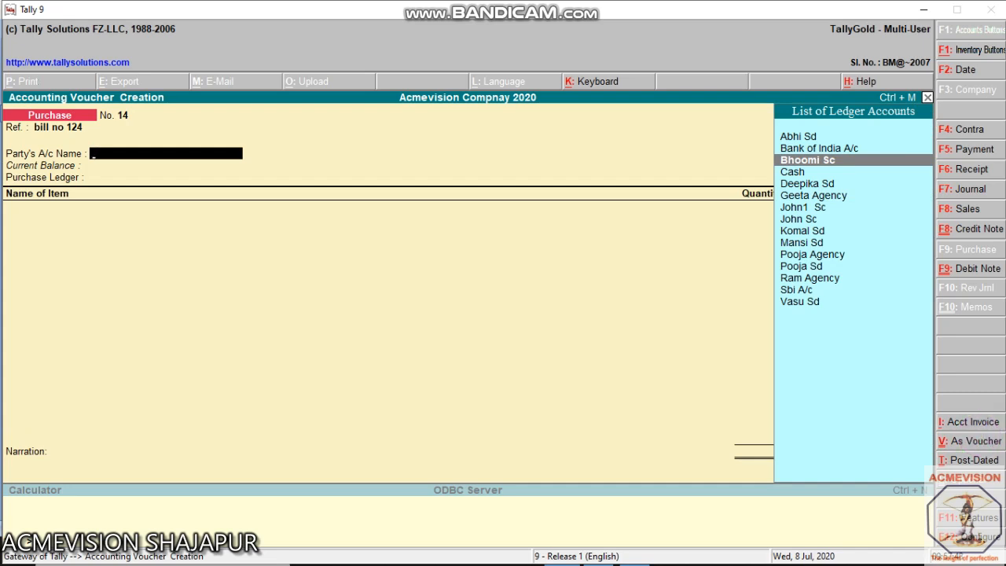
- Switch to a sales voucher, keep the reference bill no 124 and choose the customer's ledger as the party account
left_click(973, 211)
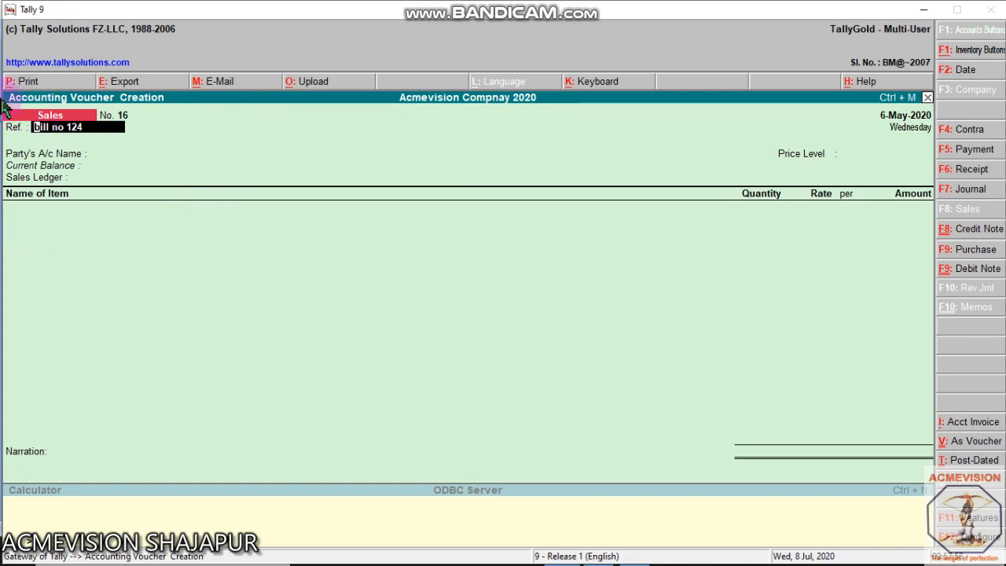
key("Return")
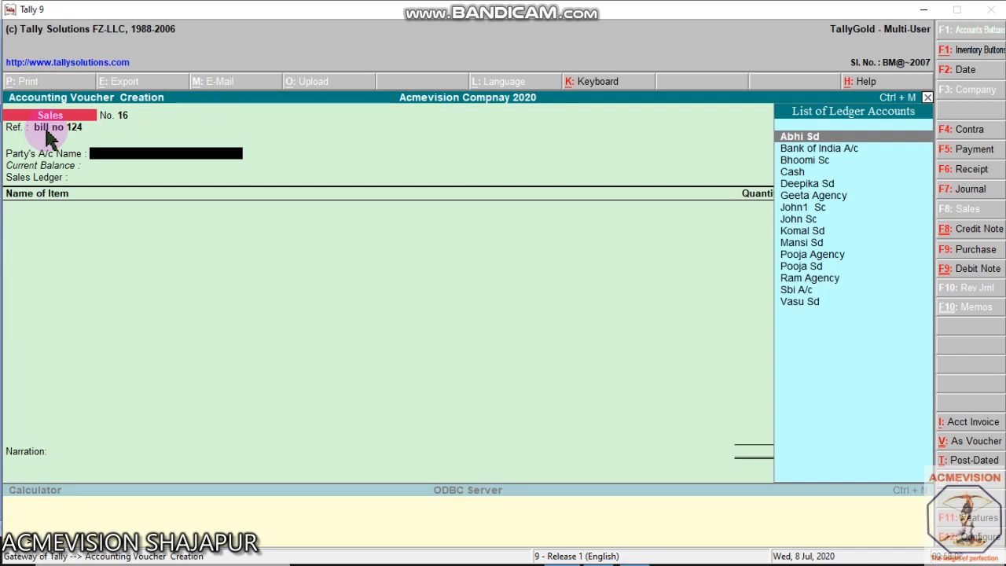
key("Down")
key("Down")
key("Down")
key("Down")
key("Down")
key("Down")
key("Down")
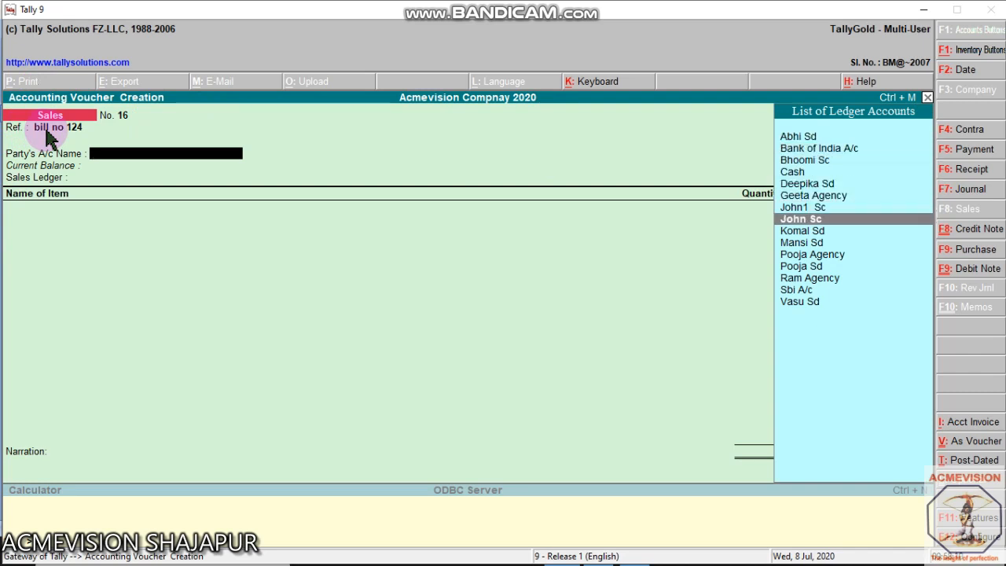
key("Down")
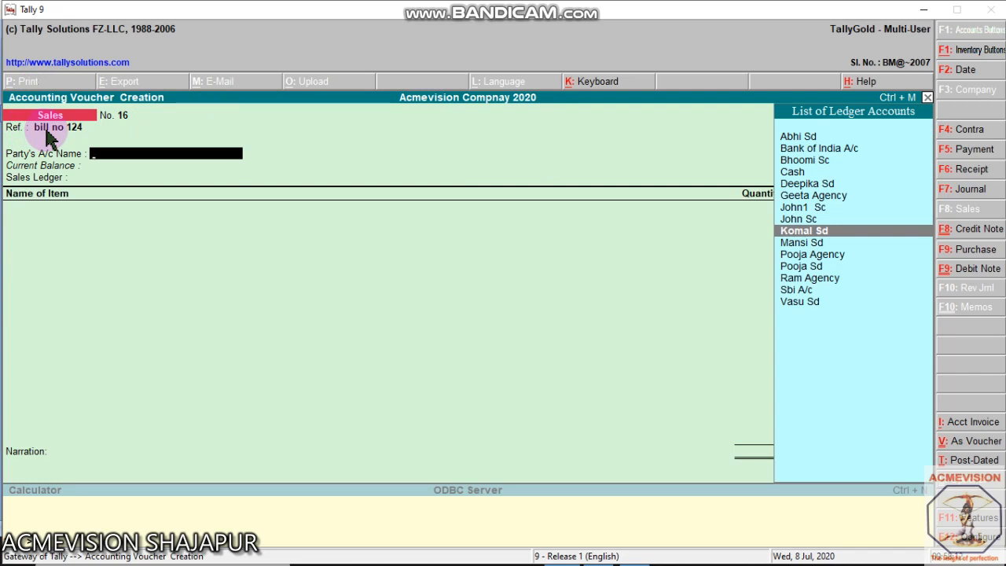
key("Return")
- Accept the party details with the despatch fields blank, no orders and the default buyer
key("Return")
key("Return")
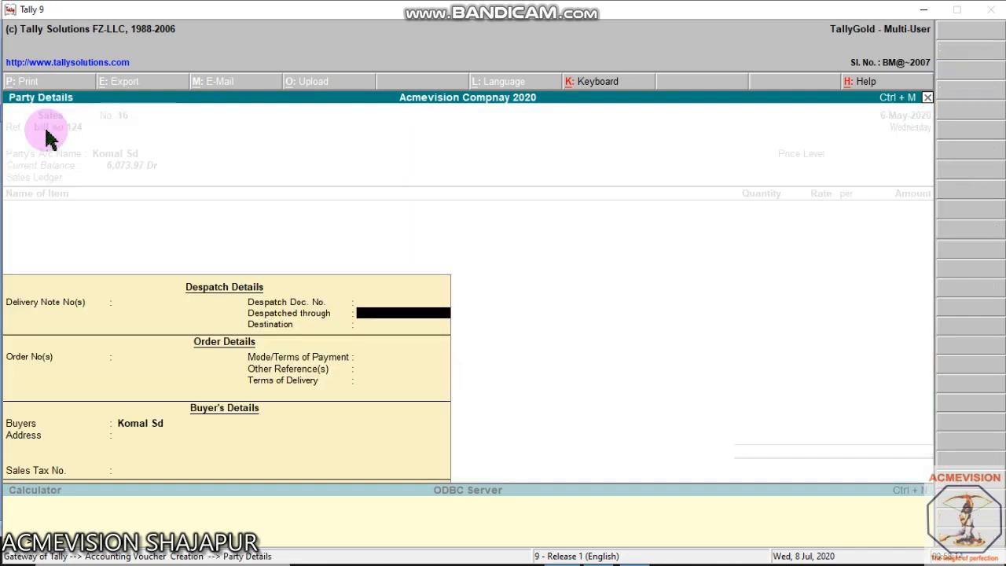
key("Return")
key("Return")
key("Return")
key("Return")
key("Return")
key("Return")
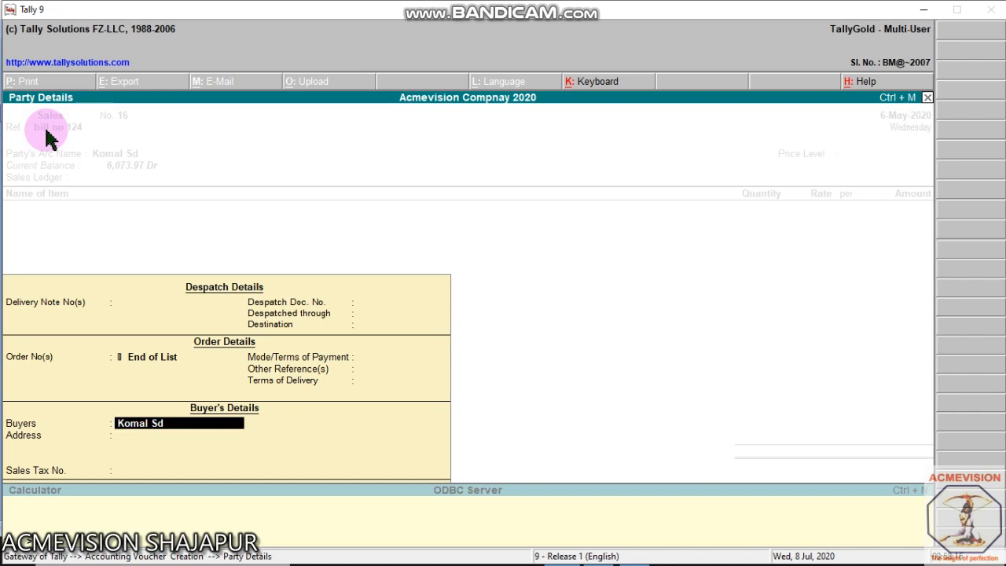
key("Return")
key("Return")
key("Return")
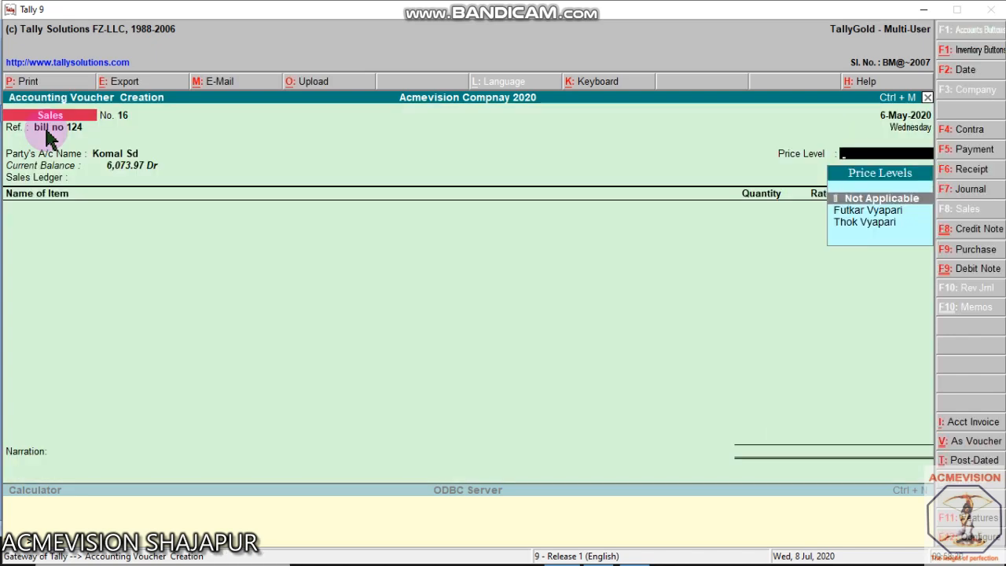
- Set the sales voucher's price level to Futkar Vyapari and its sales ledger to Sales A/c
left_click(877, 213)
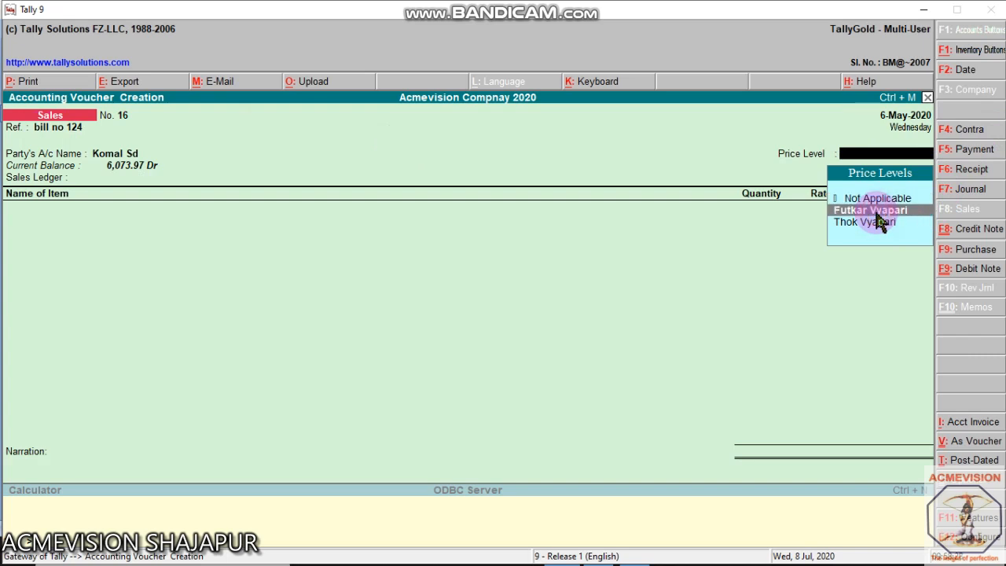
left_click(876, 214)
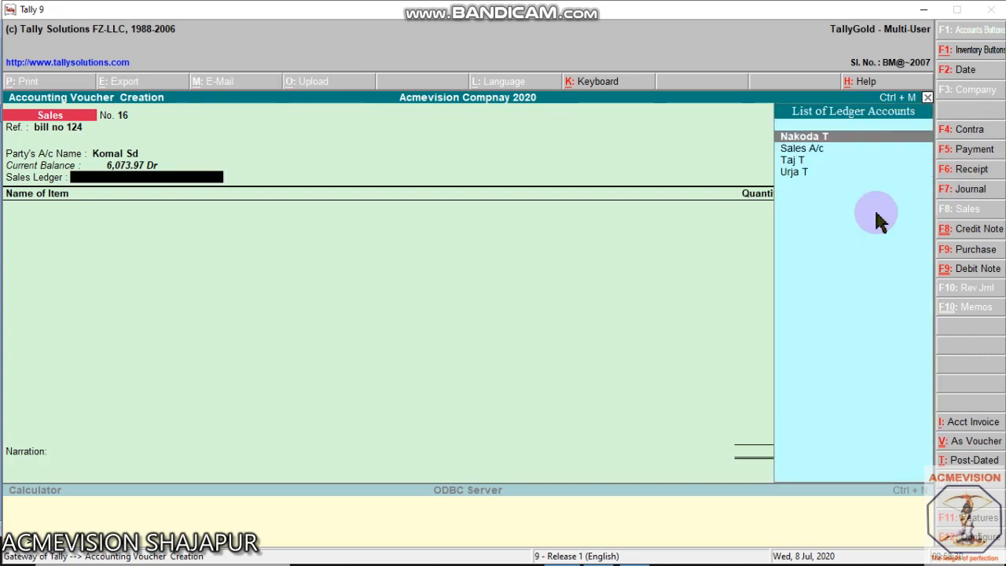
key("Down")
key("Return")
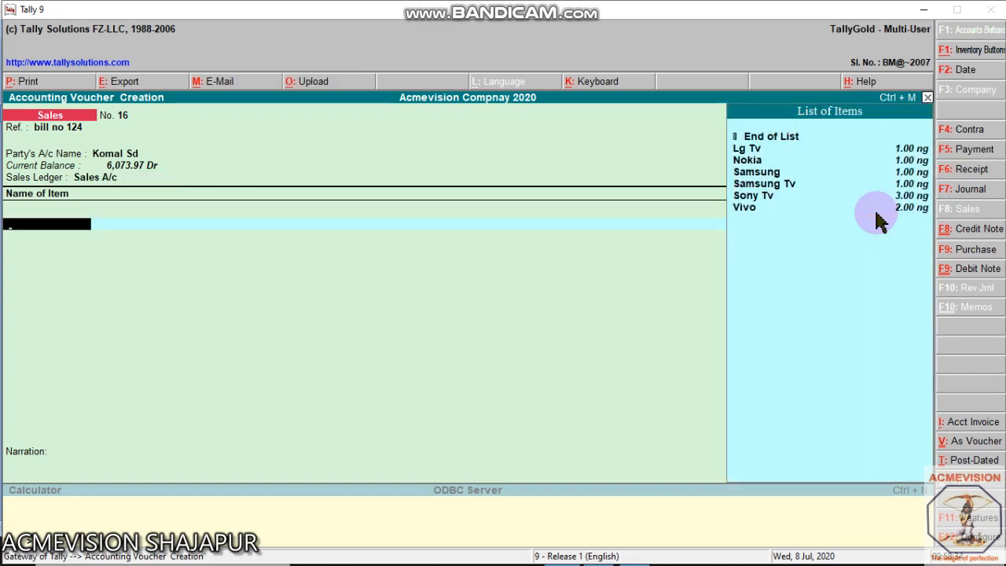
- Add Vivo as the item sold, with the order number set to Not Applicable
key("Down")
key("Down")
key("Down")
key("Down")
key("Down")
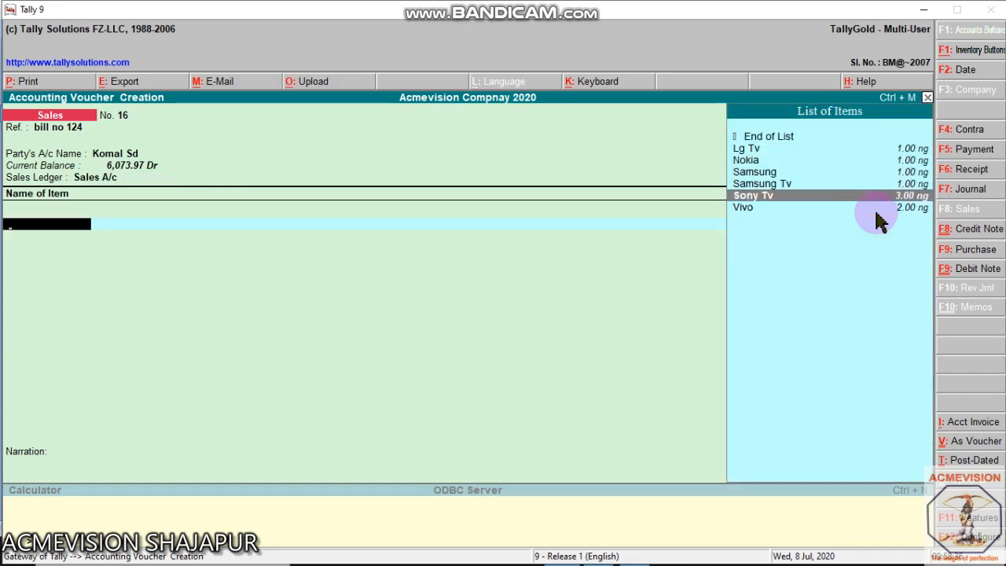
key("Down")
key("Return")
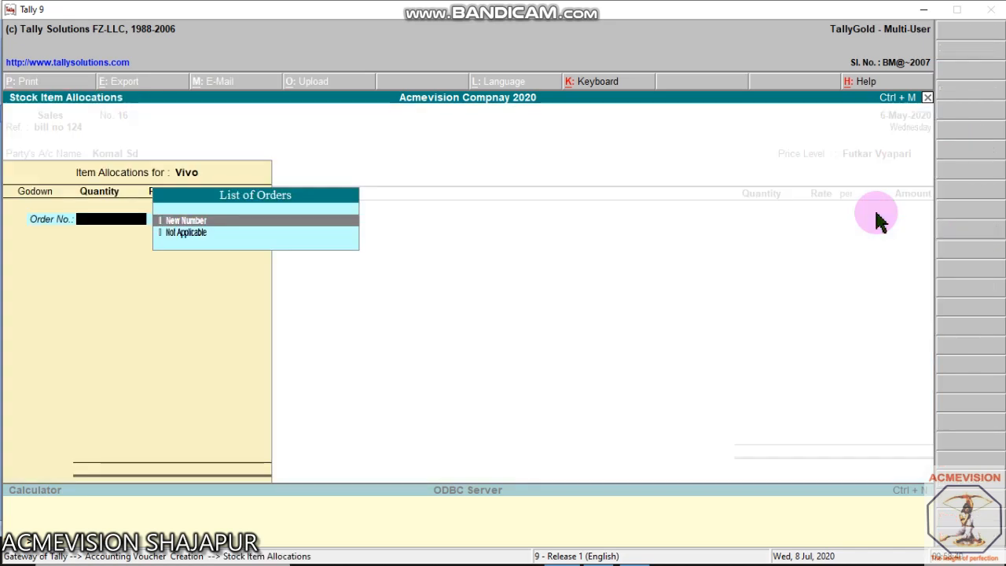
key("Down")
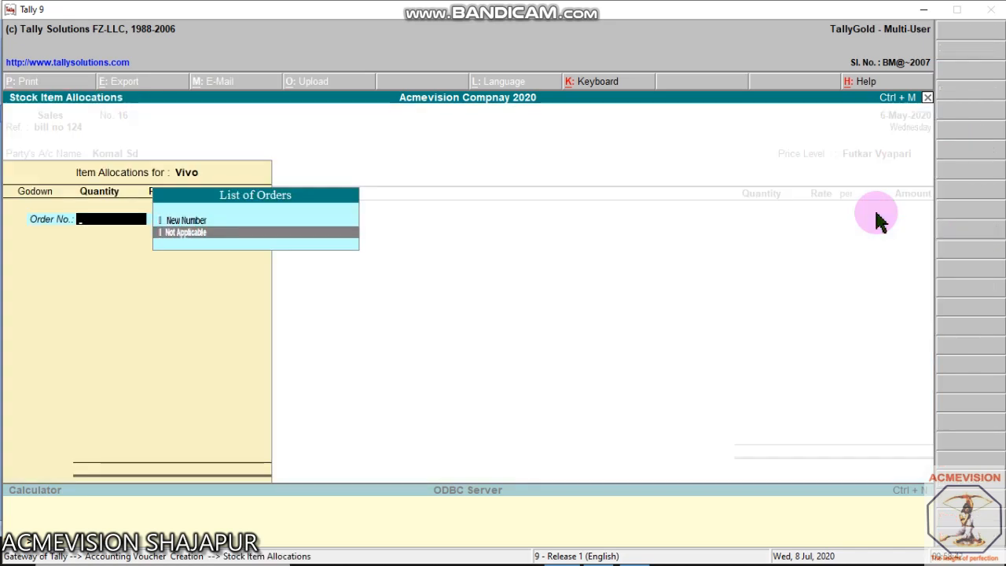
key("Return")
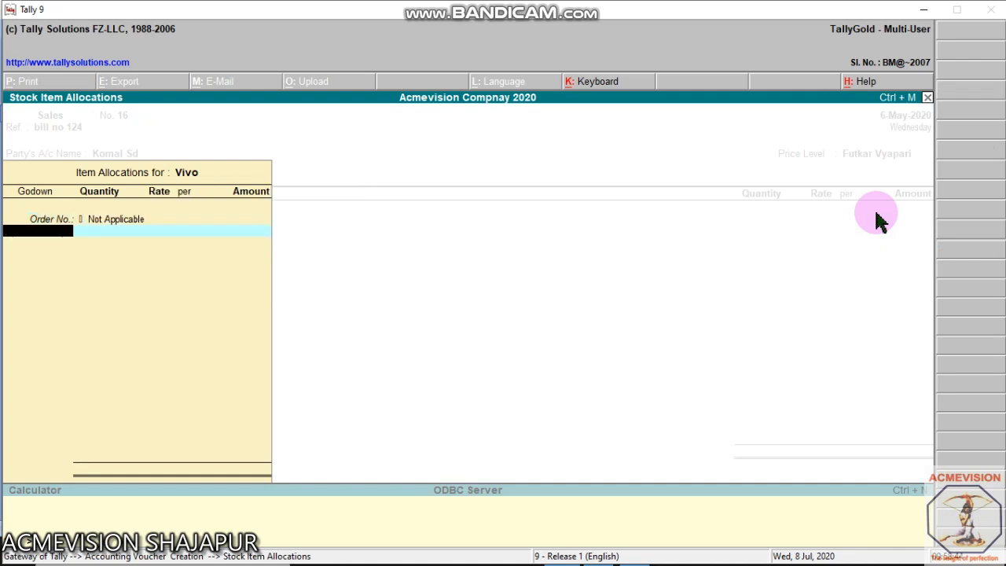
- Allocate a quantity of 1 Vivo from the Shop godown, accepting the price list rate and amount
key("Down")
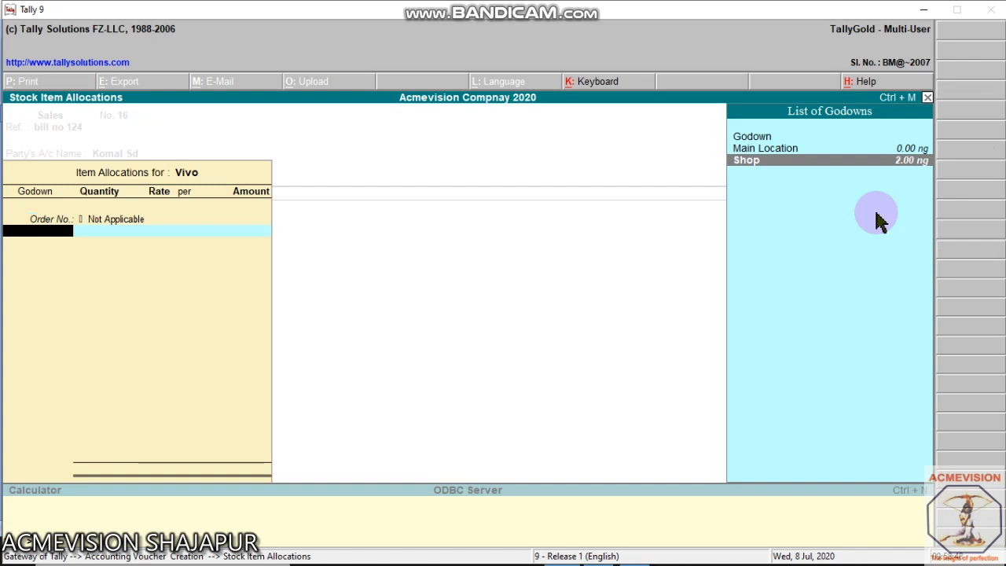
key("Return")
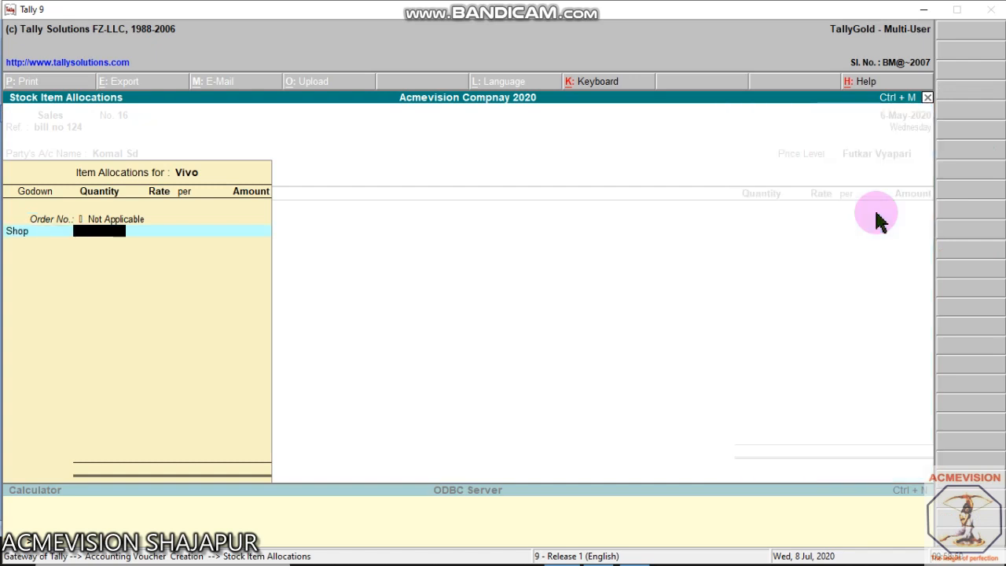
type("1")
key("Return")
key("Return")
key("Return")
key("Return")
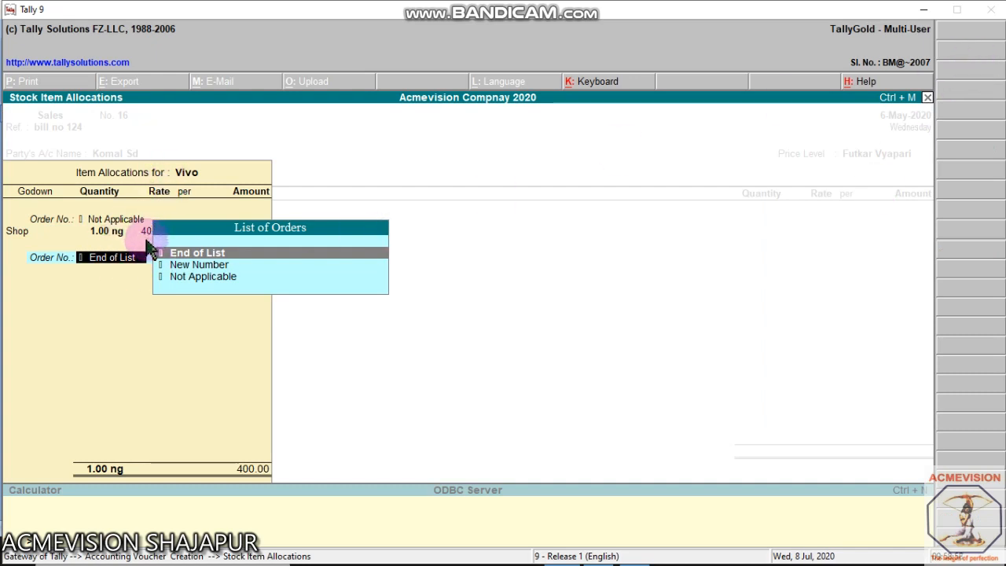
key("Return")
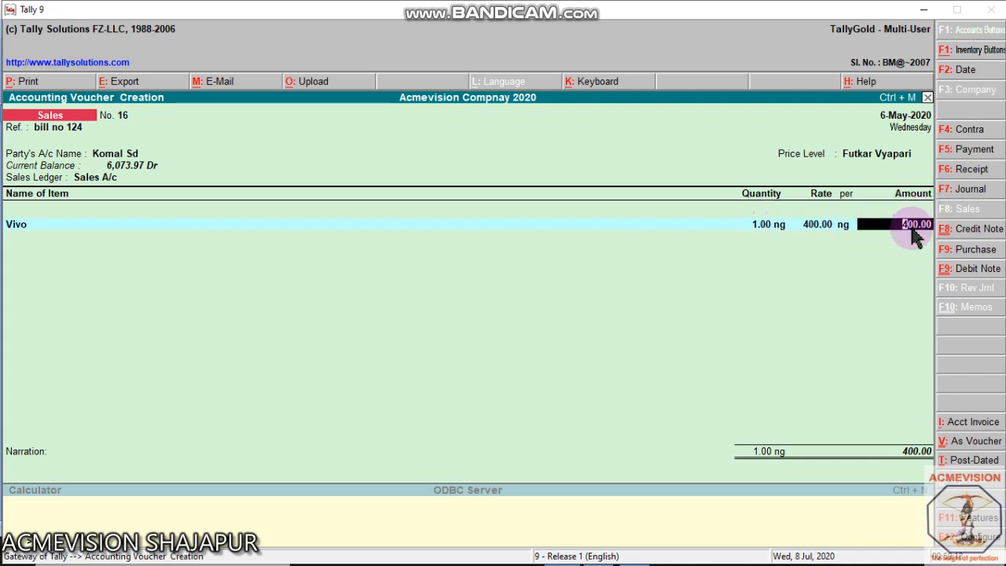
key("Return")
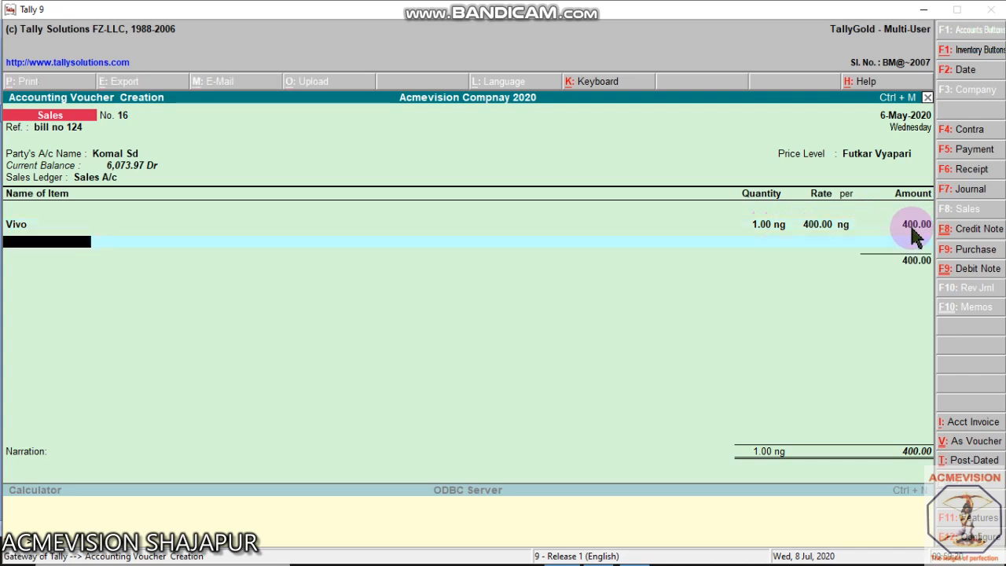
- End the item list, leave the narration blank and save the sales voucher
key("Return")
key("Return")
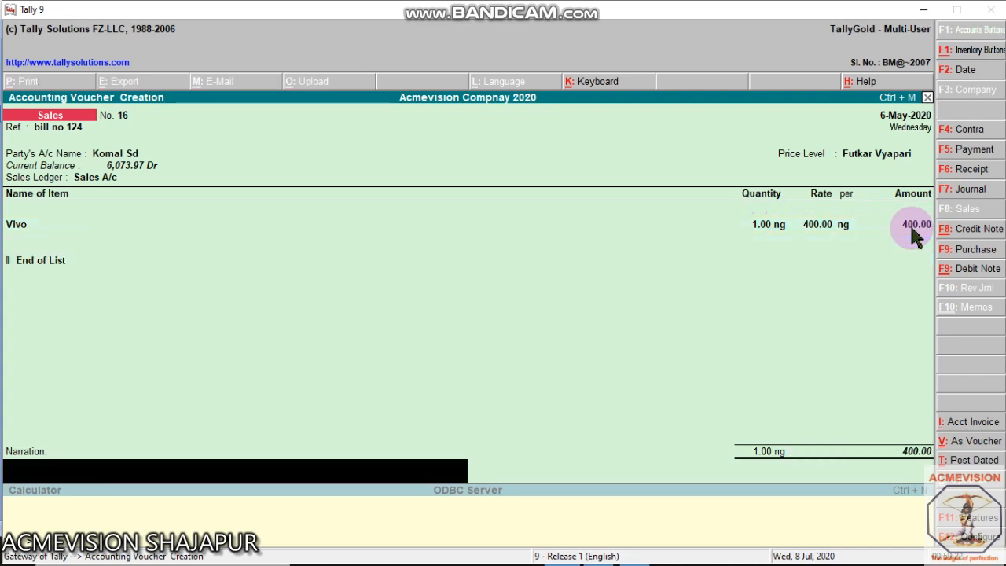
key("Return")
key("Return")
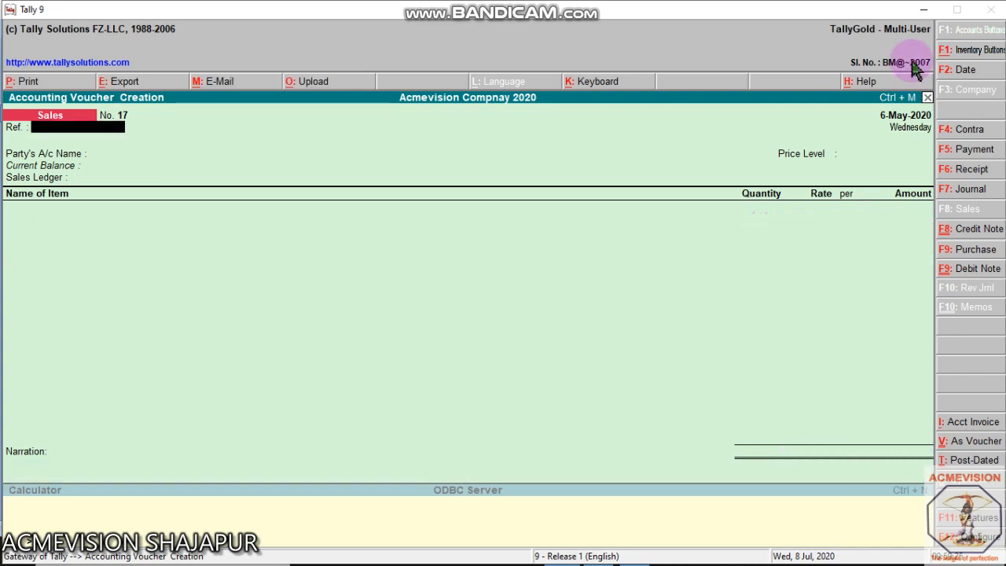
left_click(926, 11)
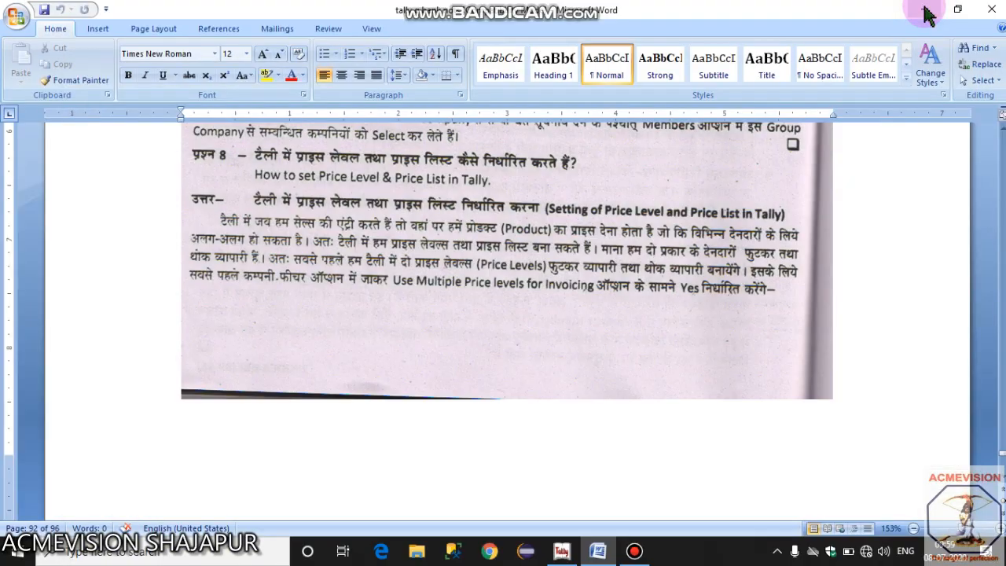
left_click(926, 11)
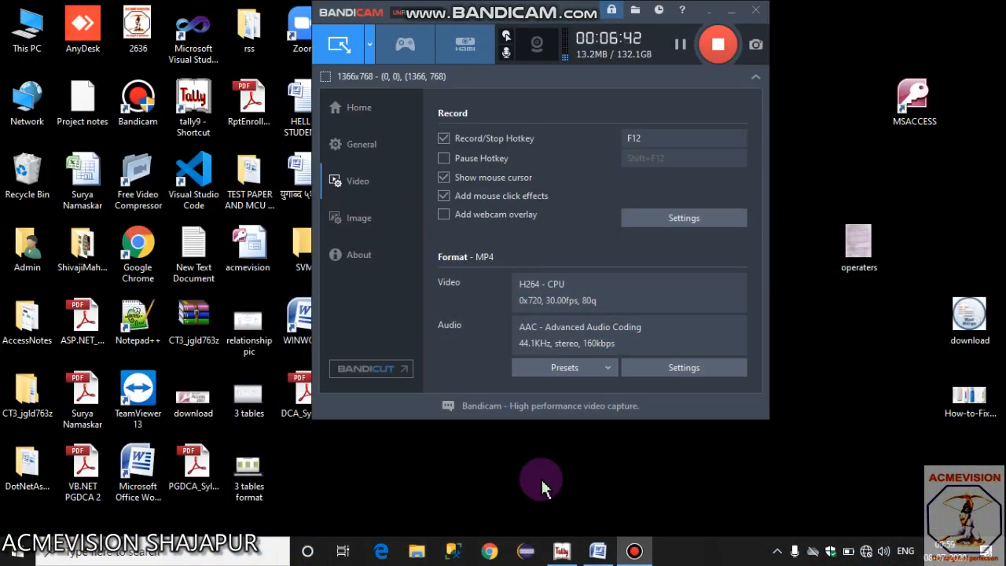
left_click(568, 554)
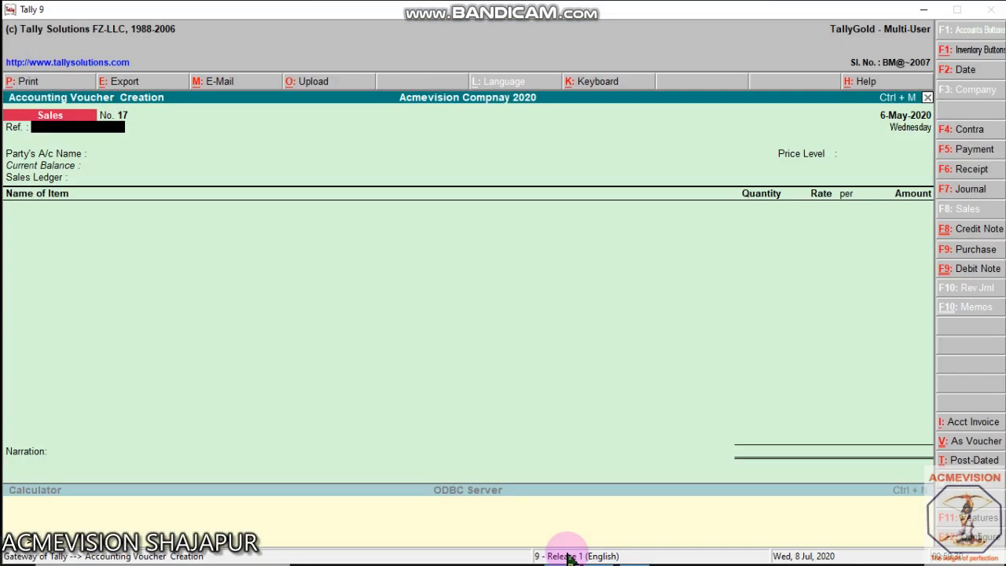
- Enter bill no. 456 as the new sales voucher's reference and choose the customer's ledger as the party account
type("bill")
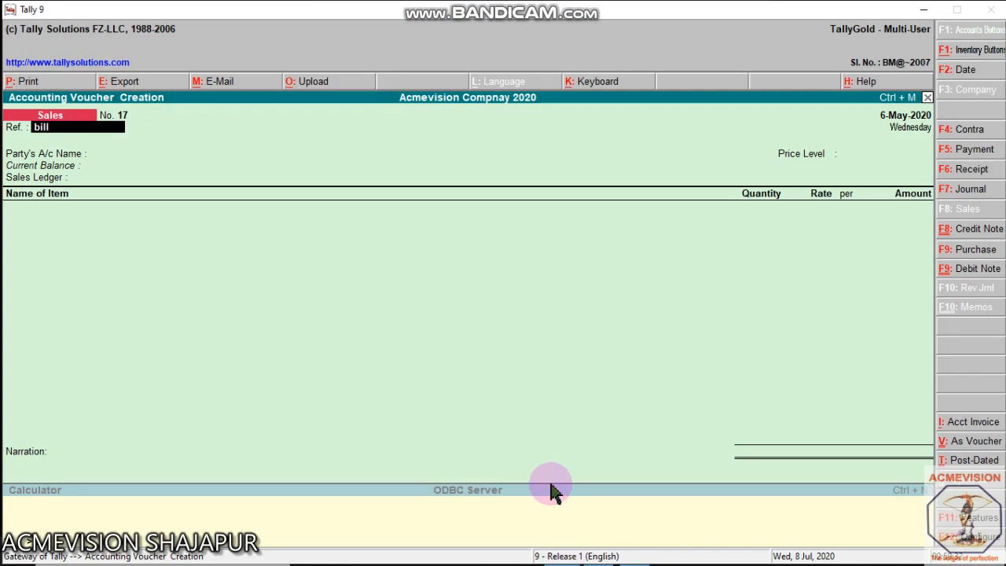
type(" no. 456")
key("Return")
key("Down")
key("Down")
key("Down")
key("Down")
key("Down")
key("Down")
key("Down")
key("Down")
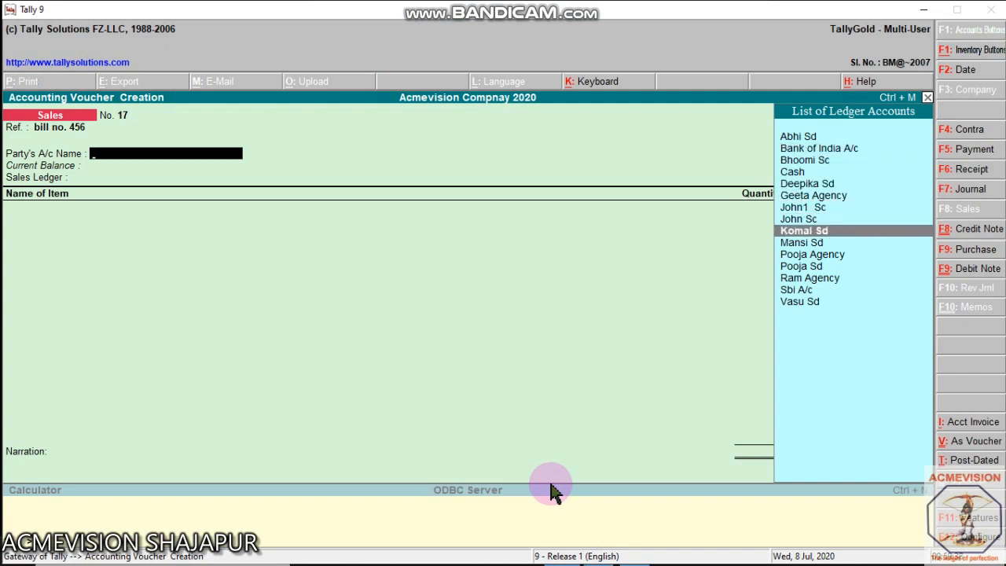
key("Down")
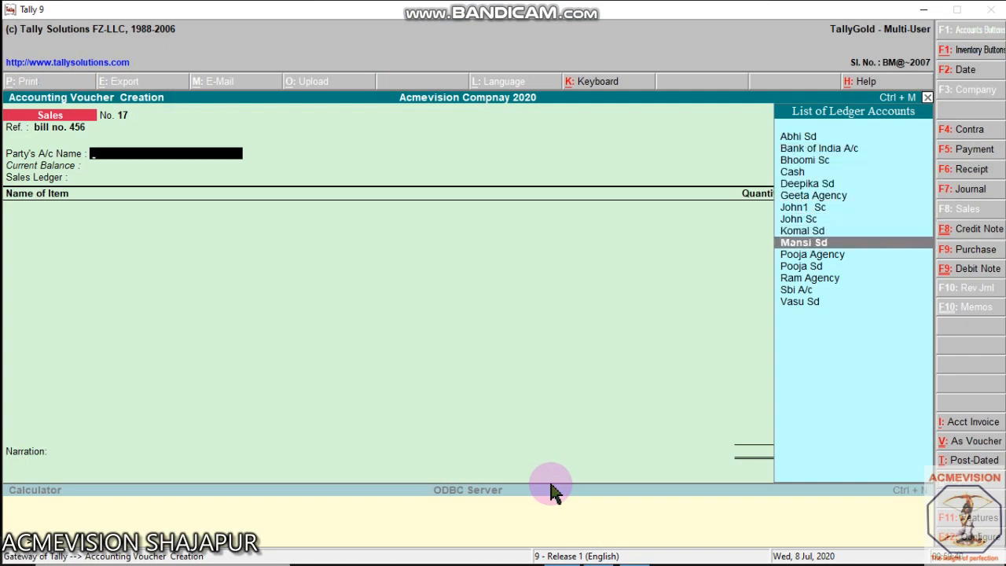
key("Return")
- Leave the despatch details blank, set the order numbers to End of List and accept the remaining party details
key("Return")
key("Return")
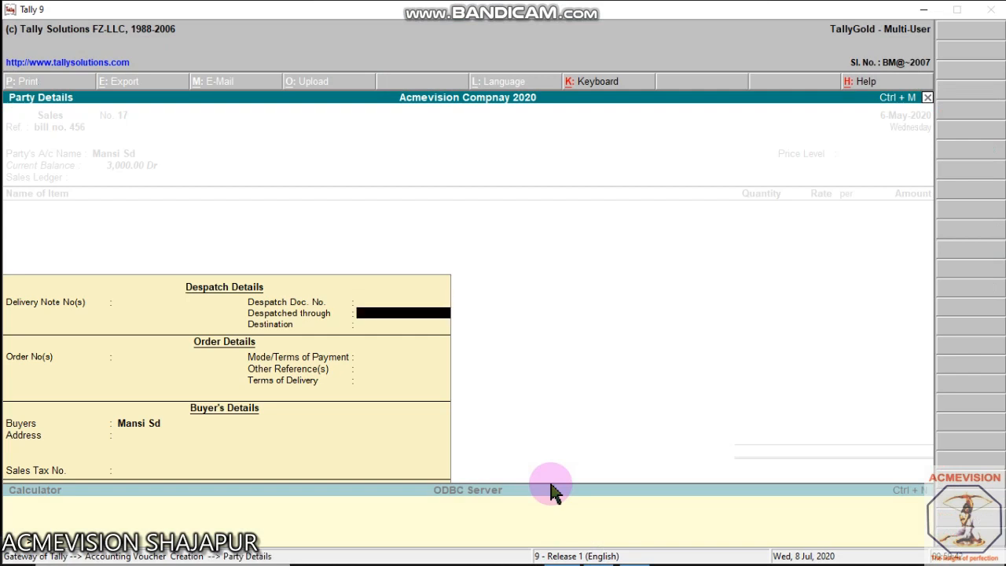
key("Return")
key("Return")
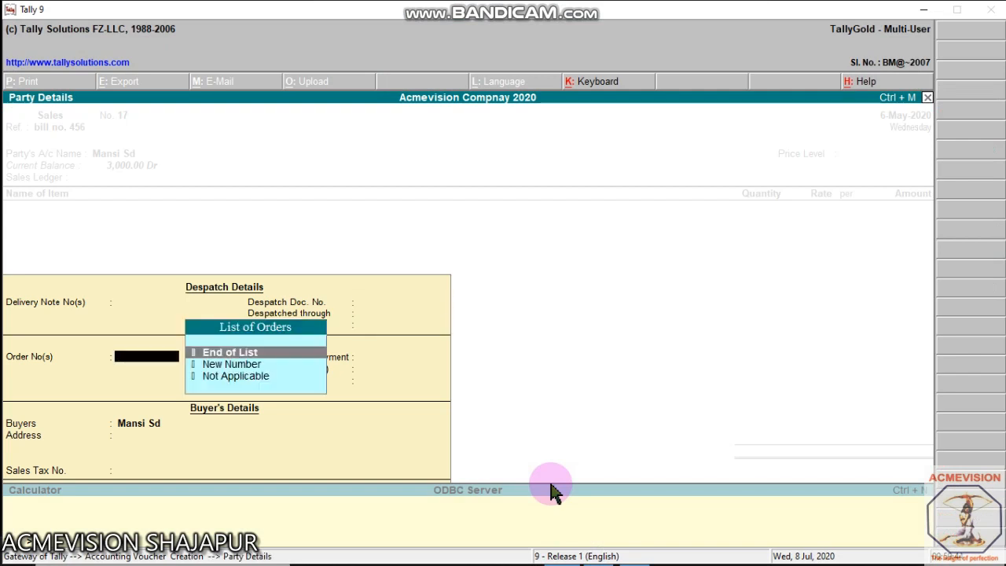
key("Return")
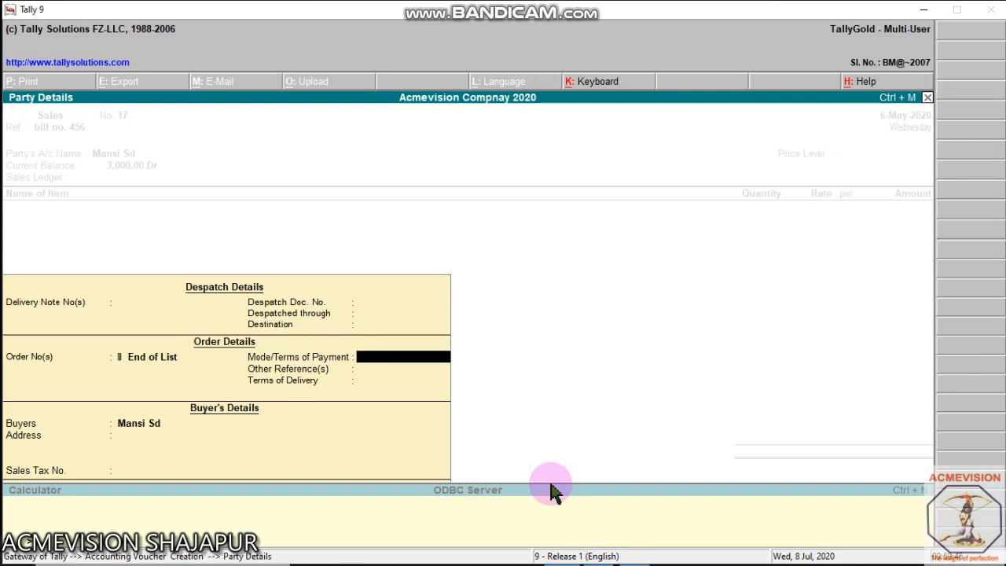
key("Return")
key("Return")
key("Return")
key("Return")
key("Return")
key("Return")
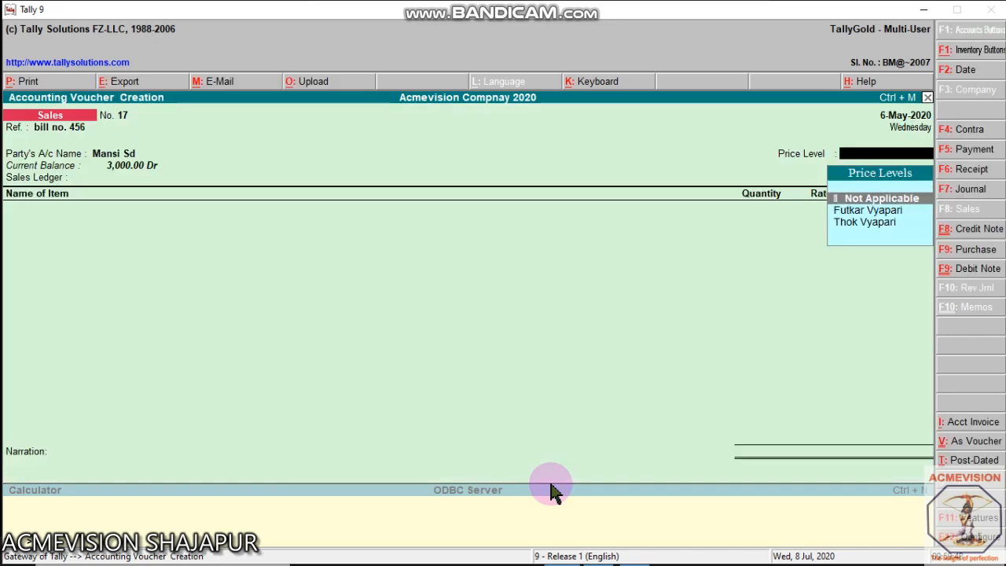
- Set the voucher's price level to Futkar Vyapari and its sales ledger to Sales A/c
key("Down")
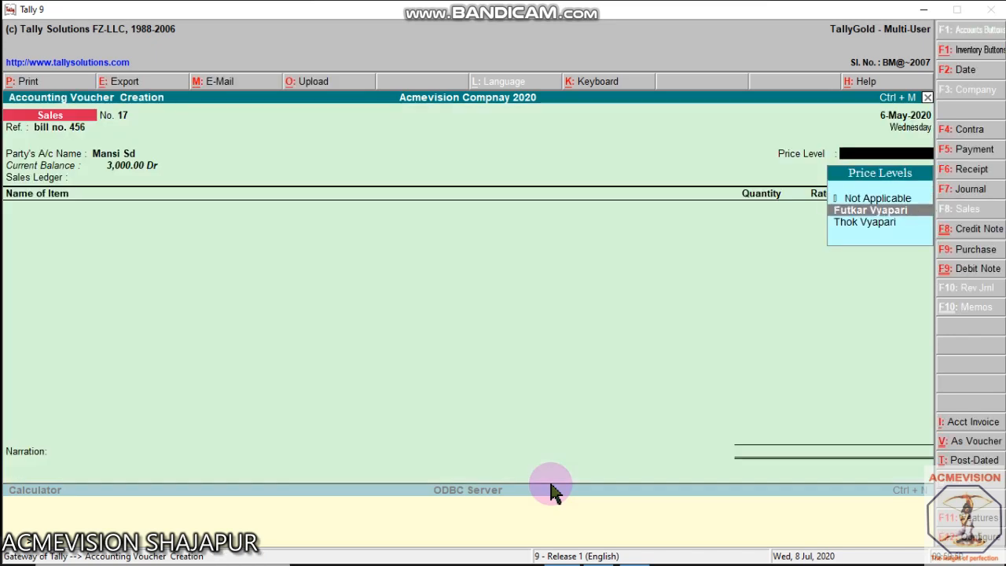
key("Return")
key("Down")
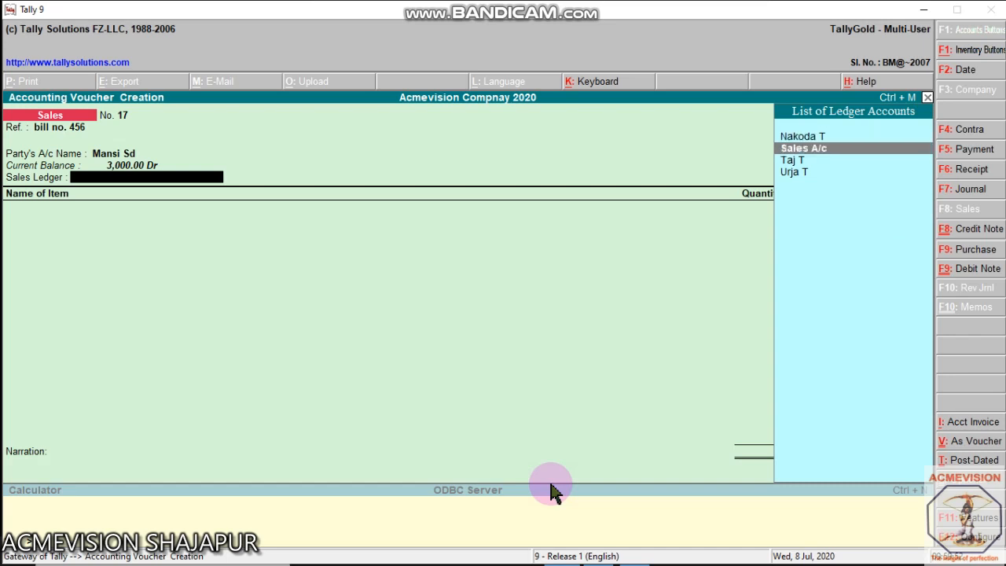
key("Return")
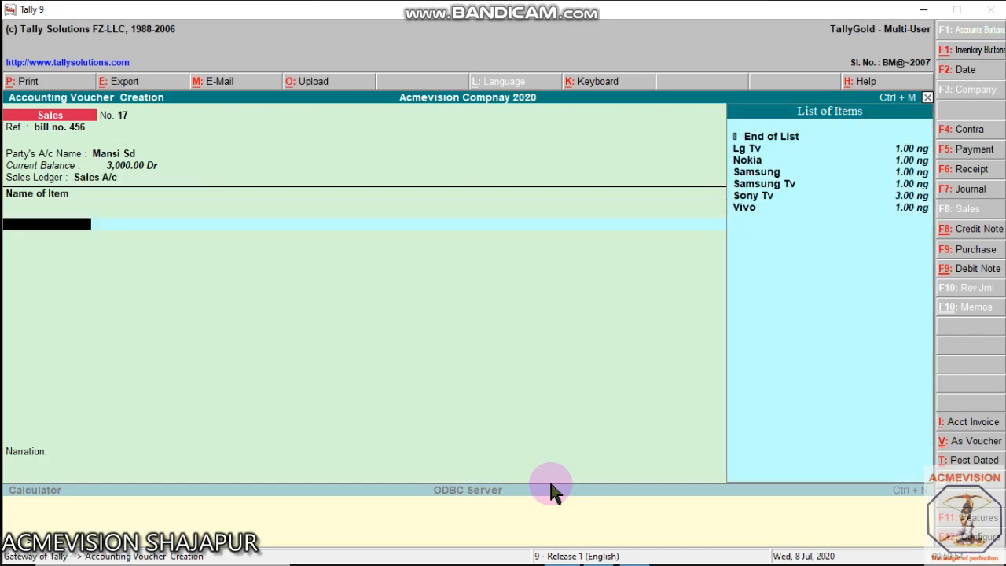
- Add Sony Tv as the item sold, with the order number set to Not Applicable
key("Down")
key("Down")
key("Down")
key("Down")
key("Down")
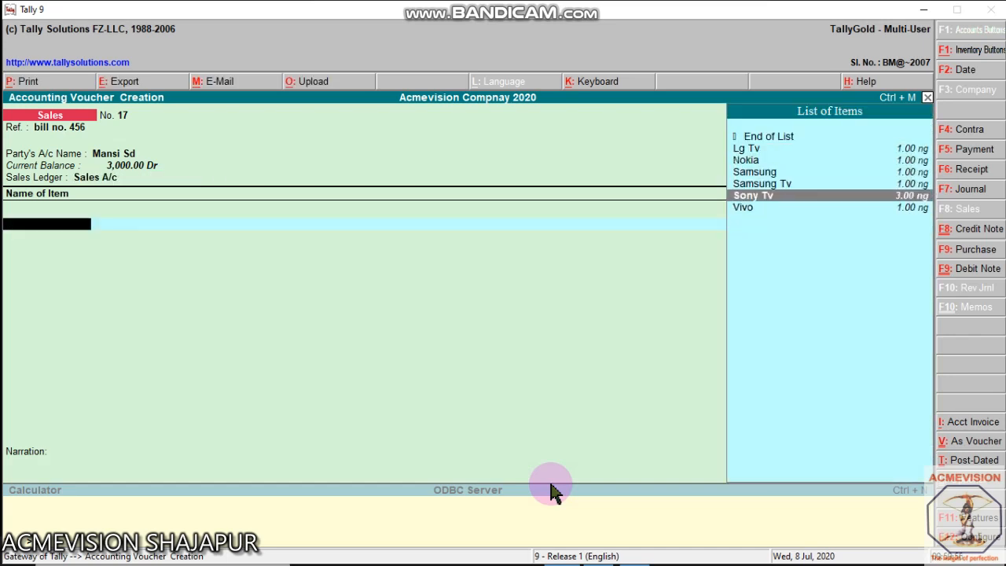
key("Return")
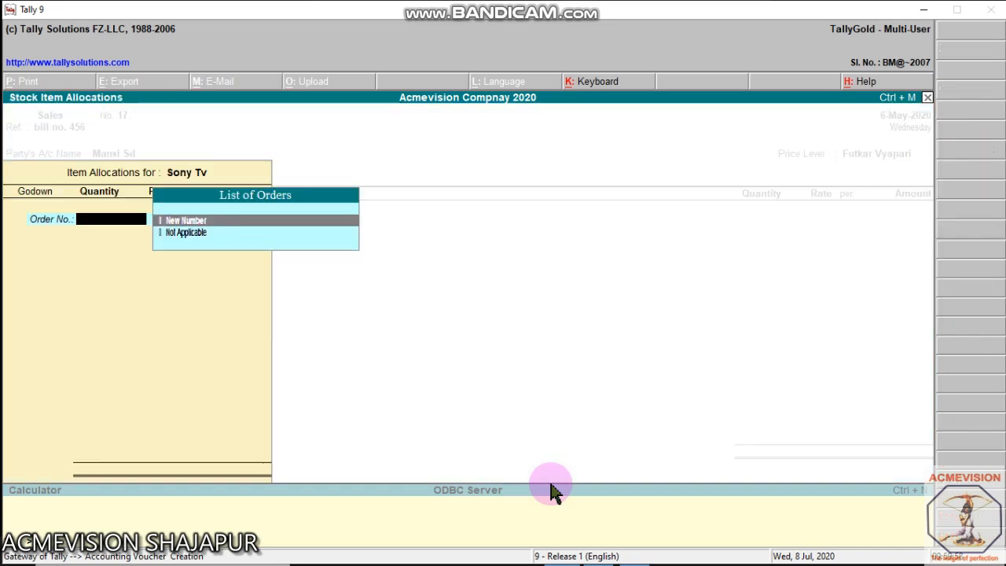
key("Down")
key("Return")
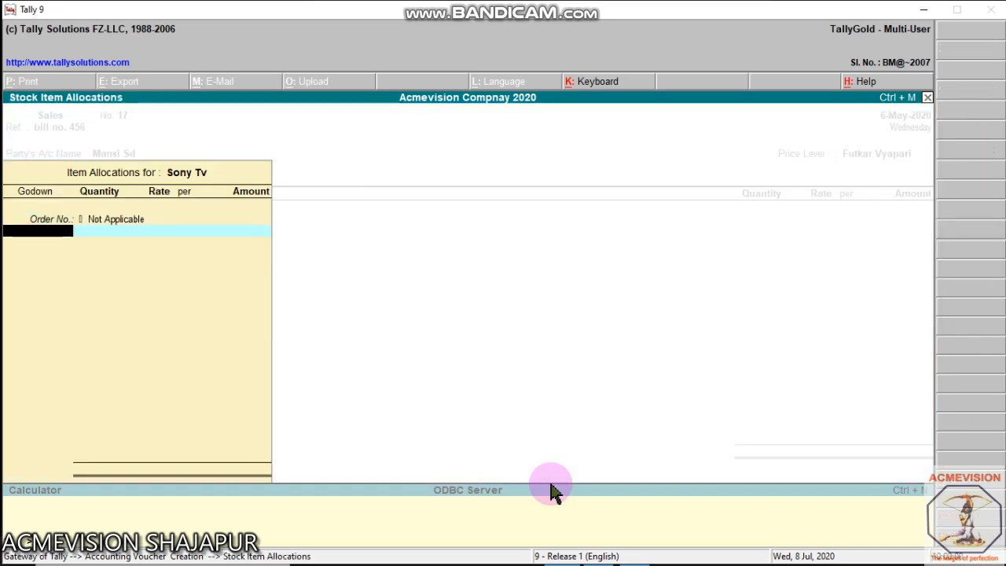
- Allocate a quantity of 2 Sony Tv from the Shop godown, accepting the price list rate and amount
key("Down")
key("Down")
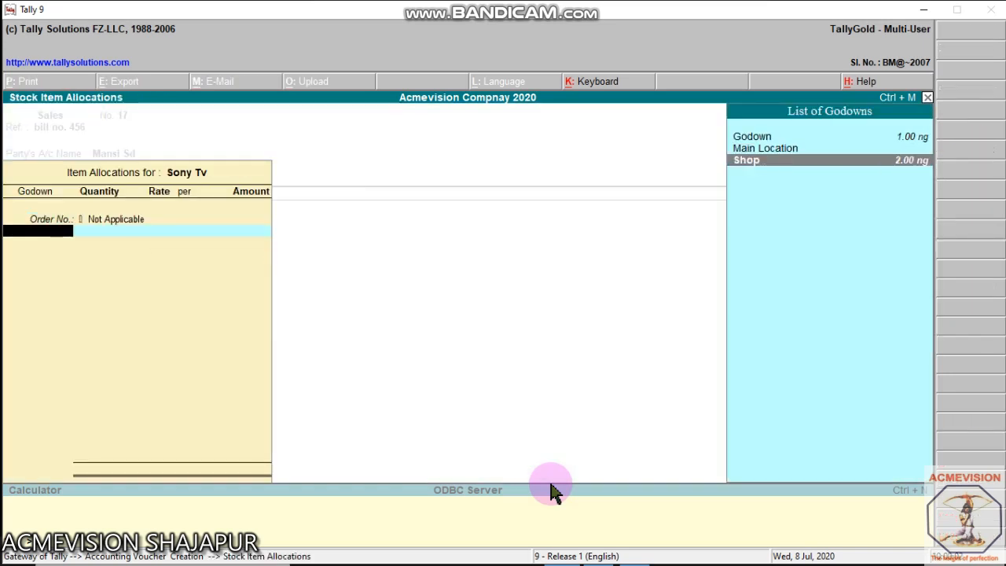
key("Return")
type("2")
key("Return")
key("Return")
key("Return")
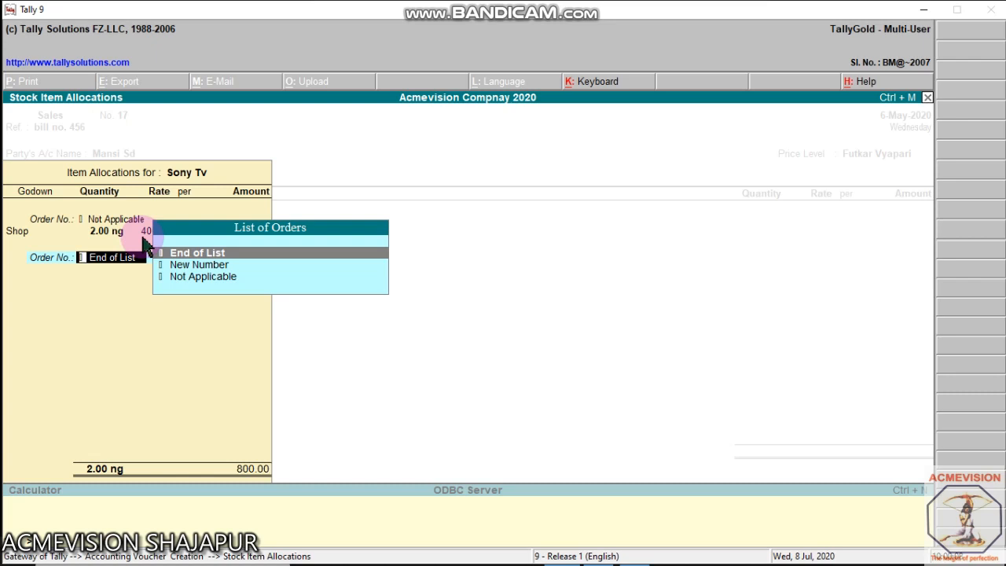
key("Return")
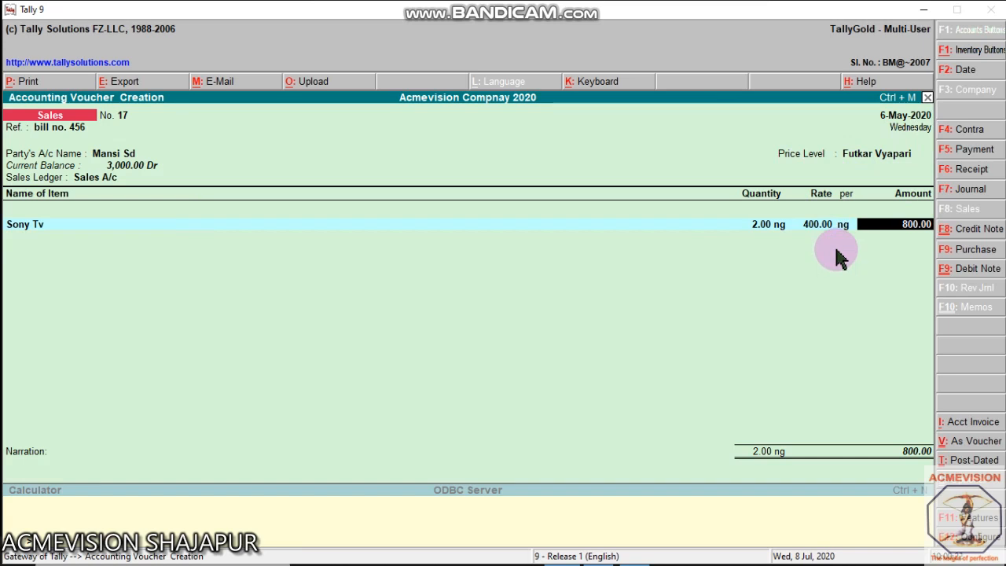
key("Return")
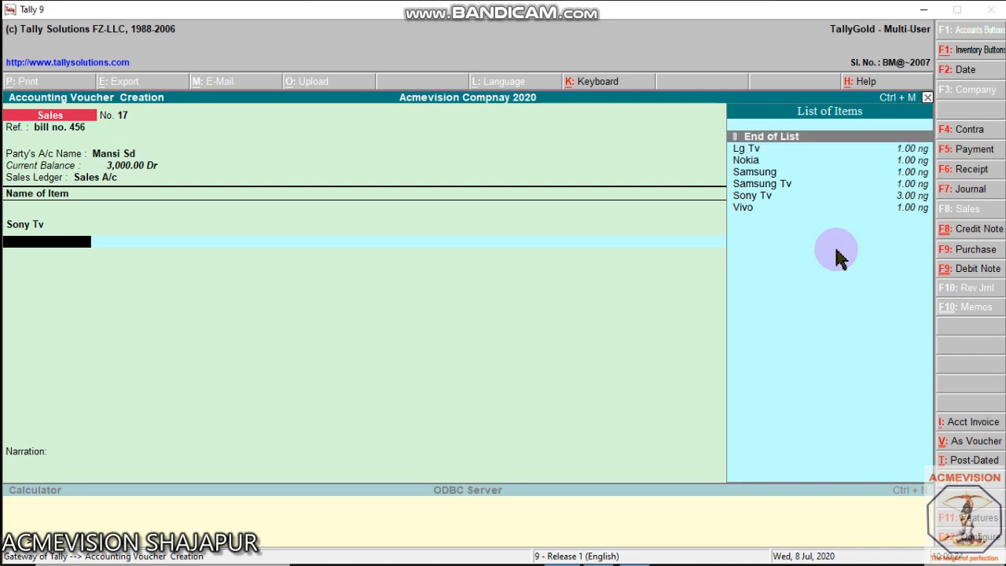
- Add Nokia as the second item sold, with the order number set to Not Applicable
key("Down")
key("Down")
key("Return")
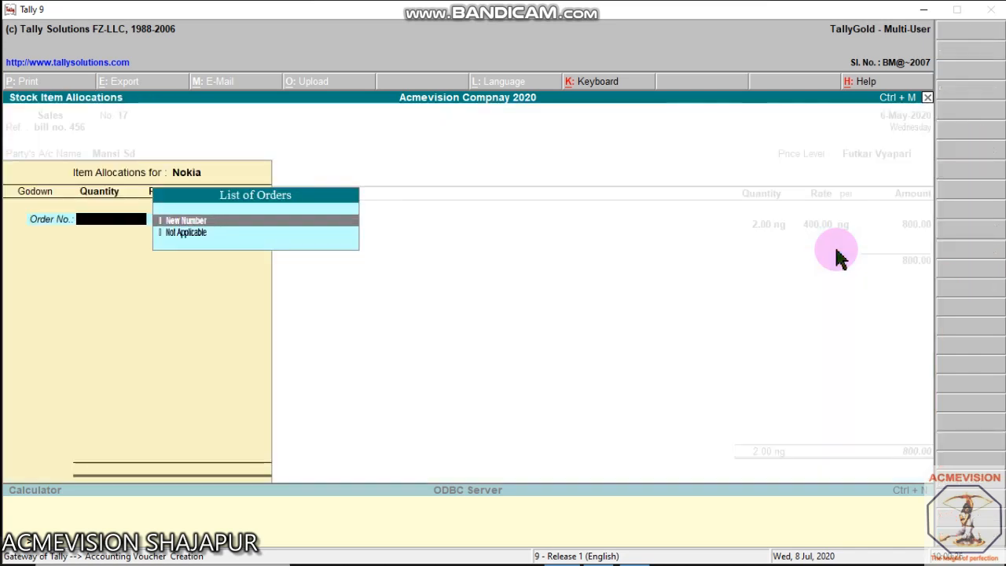
key("Down")
key("Return")
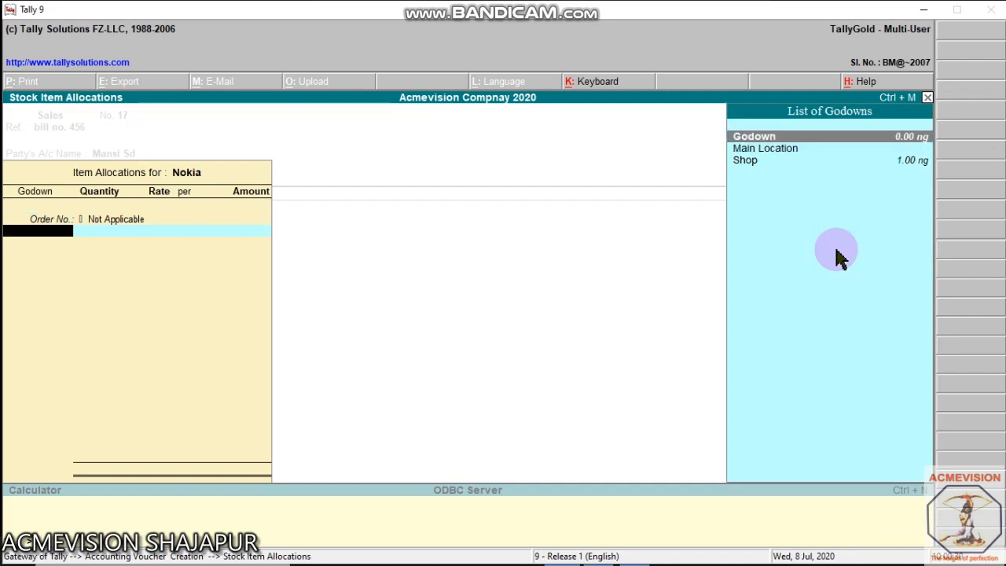
- Allocate a quantity of 1 Nokia from the Shop godown, accepting the price list rate and amount
key("Down")
key("Return")
type("1")
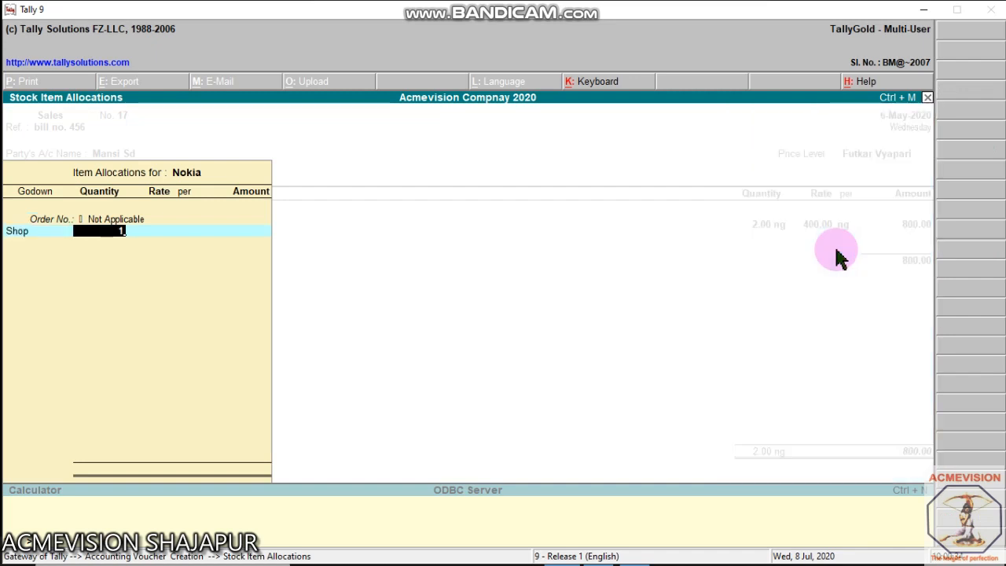
key("Return")
key("Return")
key("Return")
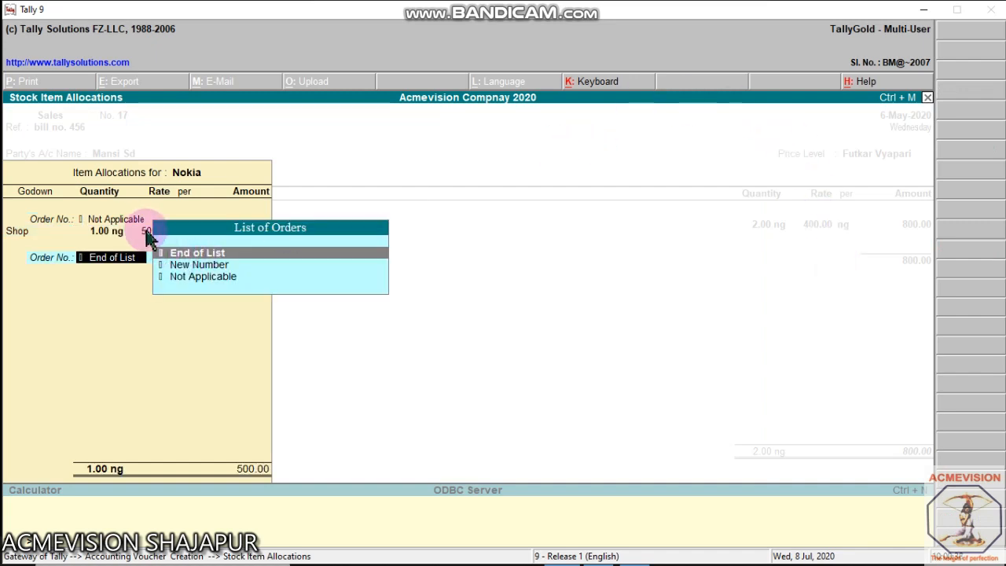
key("Return")
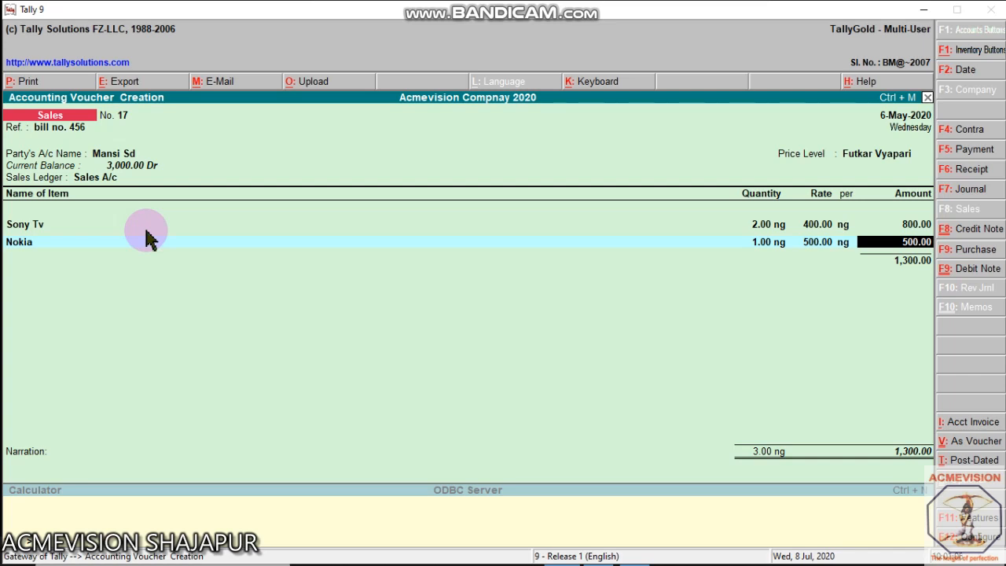
key("Return")
- End the item list, save the sales voucher with a blank narration and minimize Tally
key("Return")
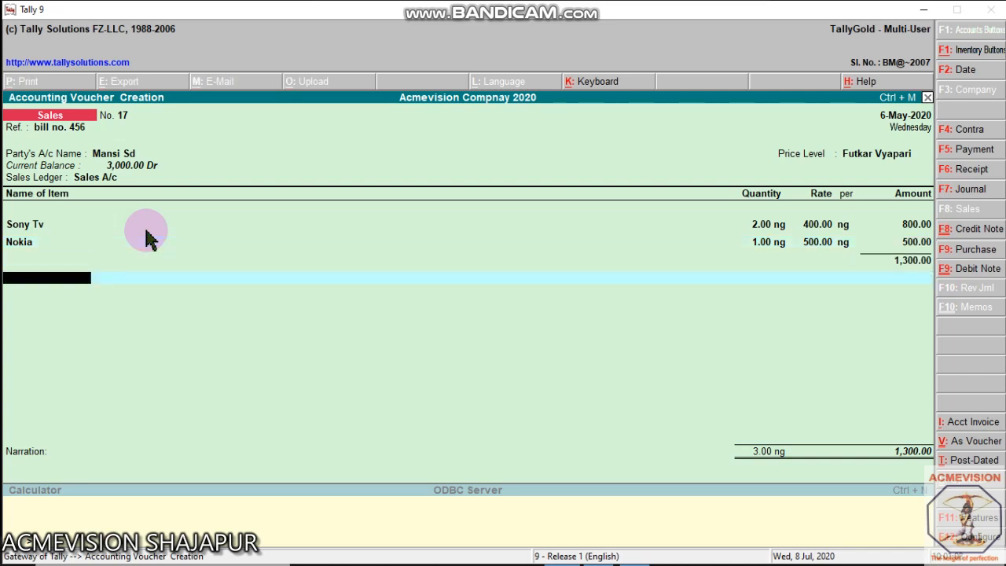
key("Return")
key("Return")
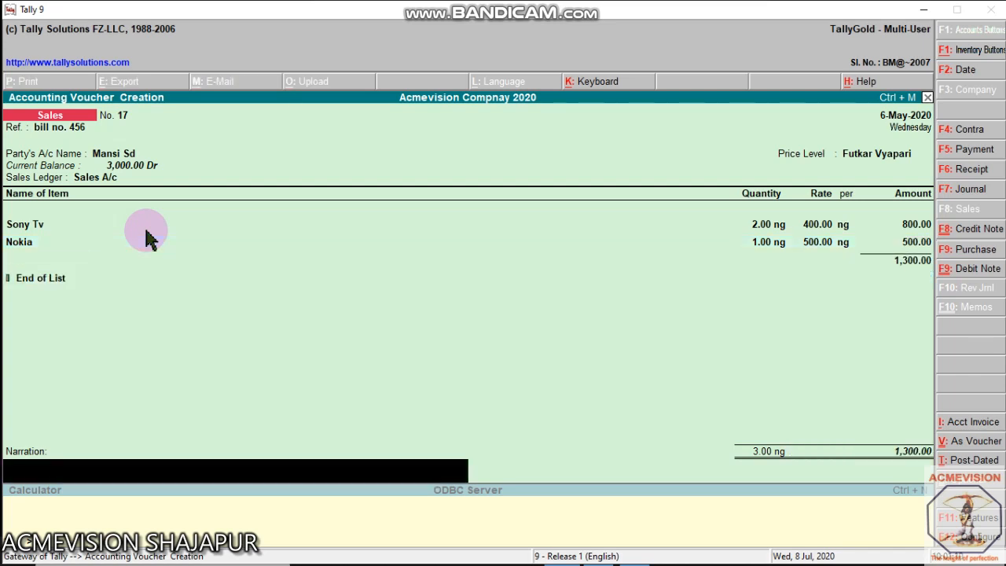
key("Return")
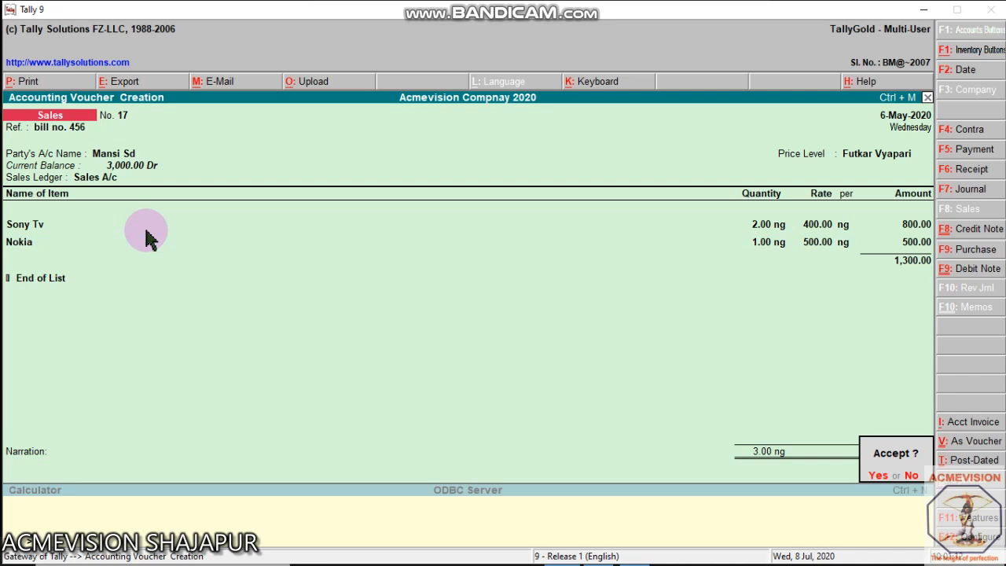
key("Return")
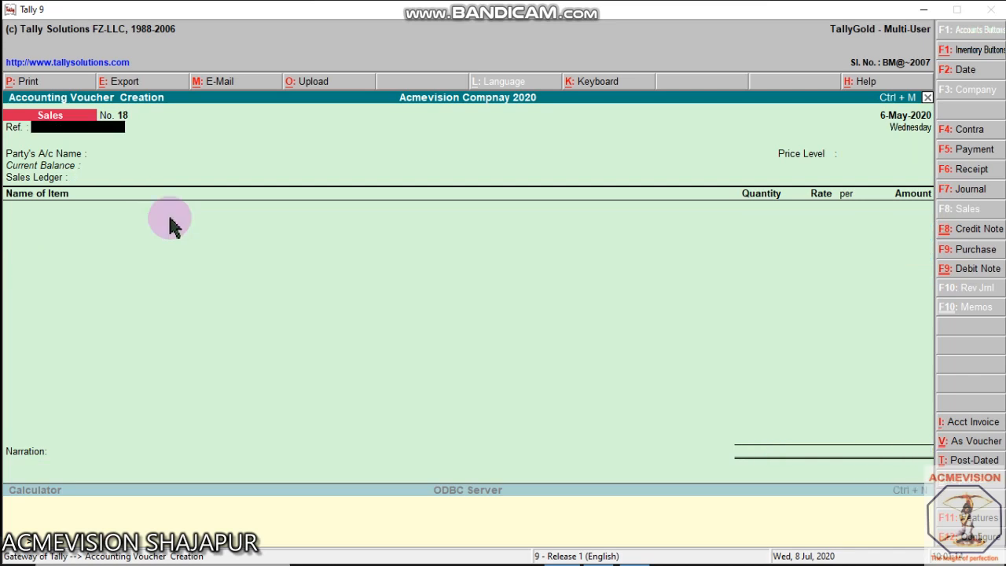
left_click(926, 16)
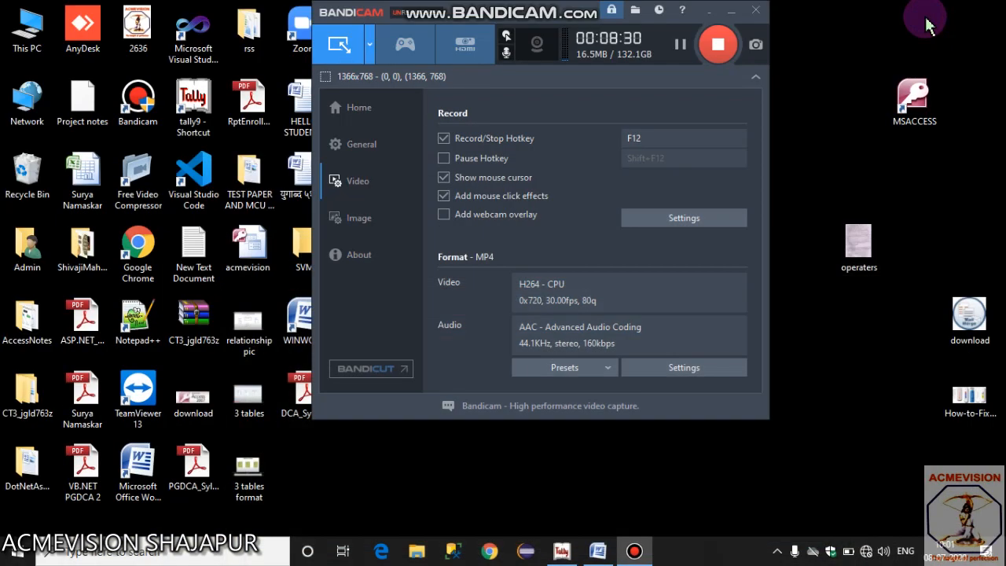